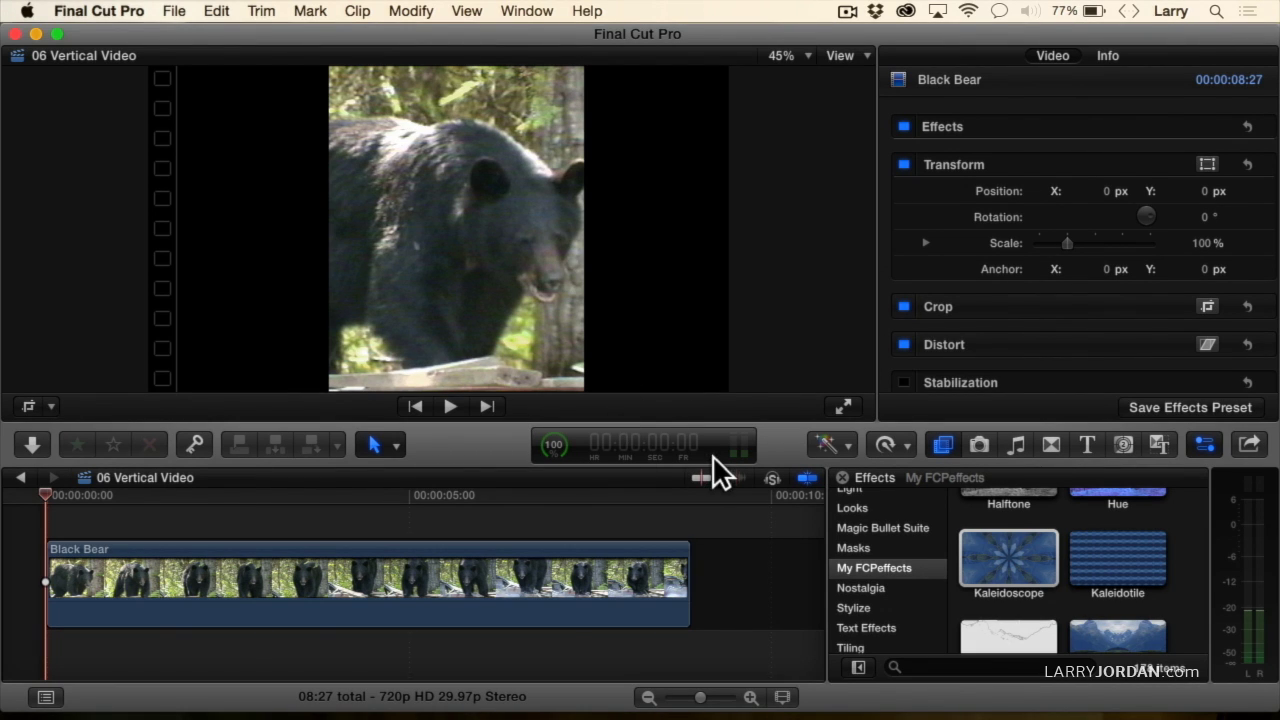
# Step: Preview the Black Bear clip, then place the My FCPeffects Fullscreen Background title above it
pyautogui.press('space')
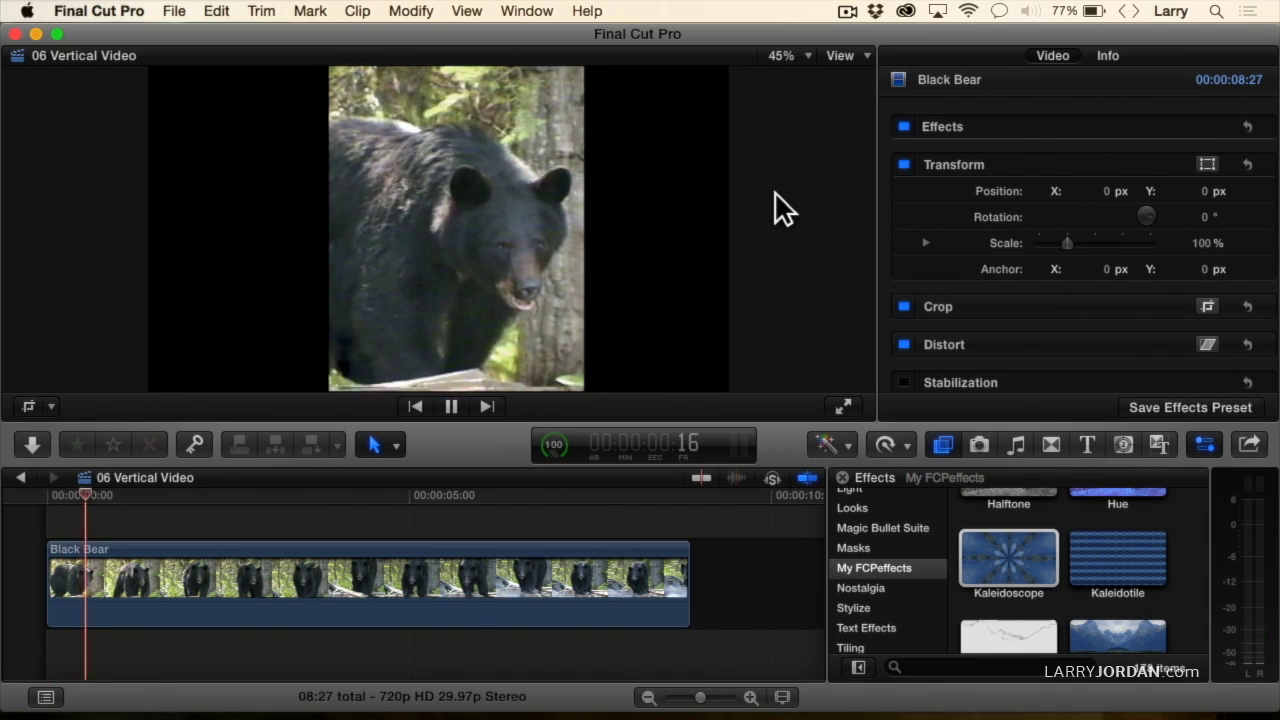
pyautogui.press('space')
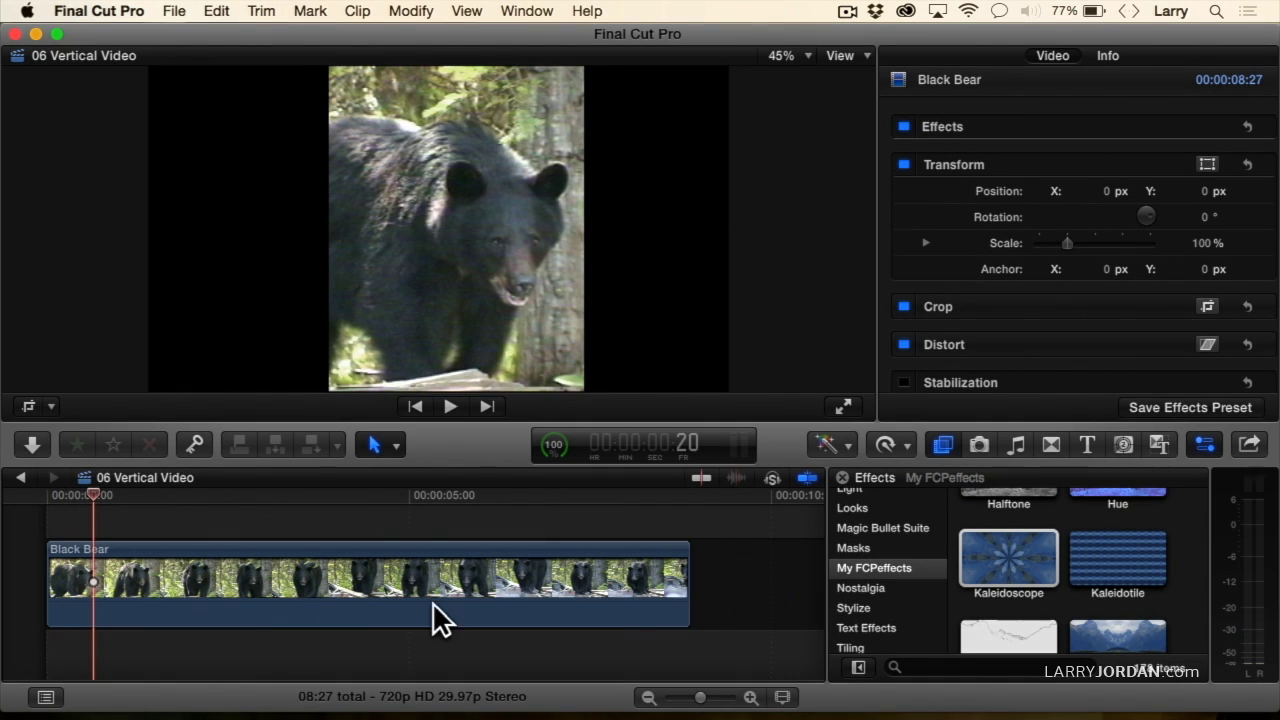
pyautogui.click(1012, 490)
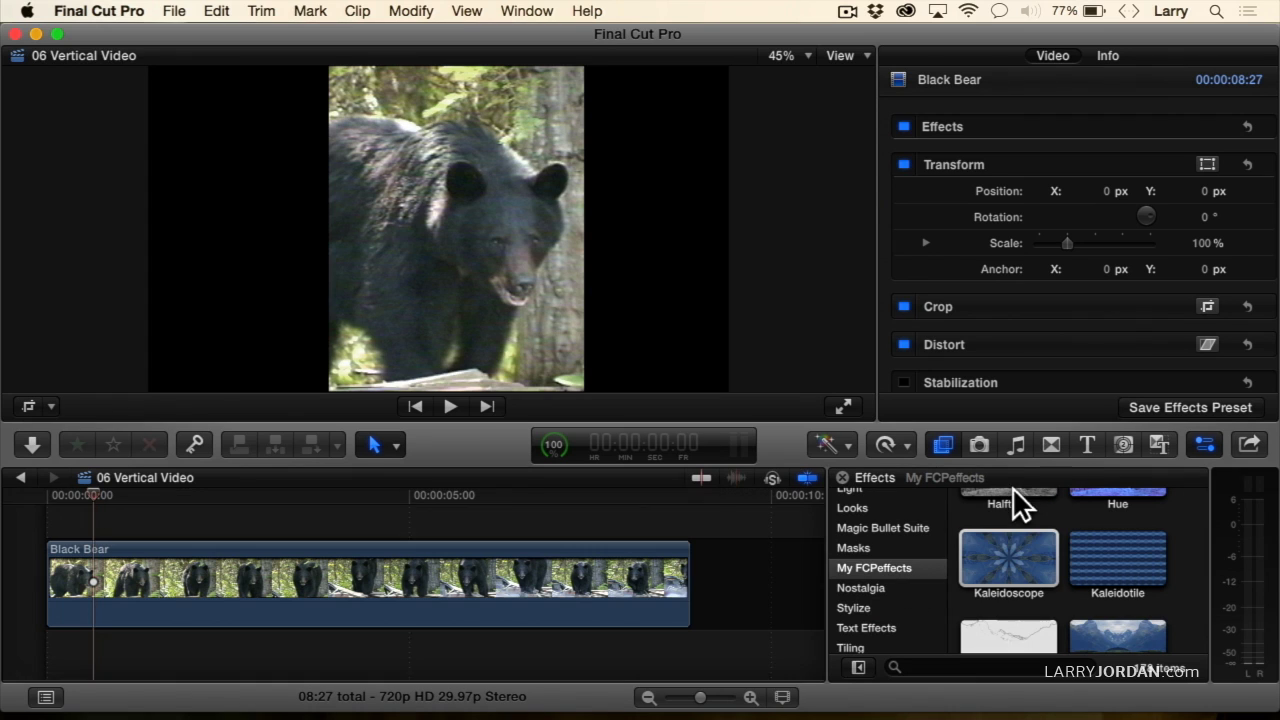
pyautogui.click(1085, 444)
pyautogui.scroll(-5, 905, 534)
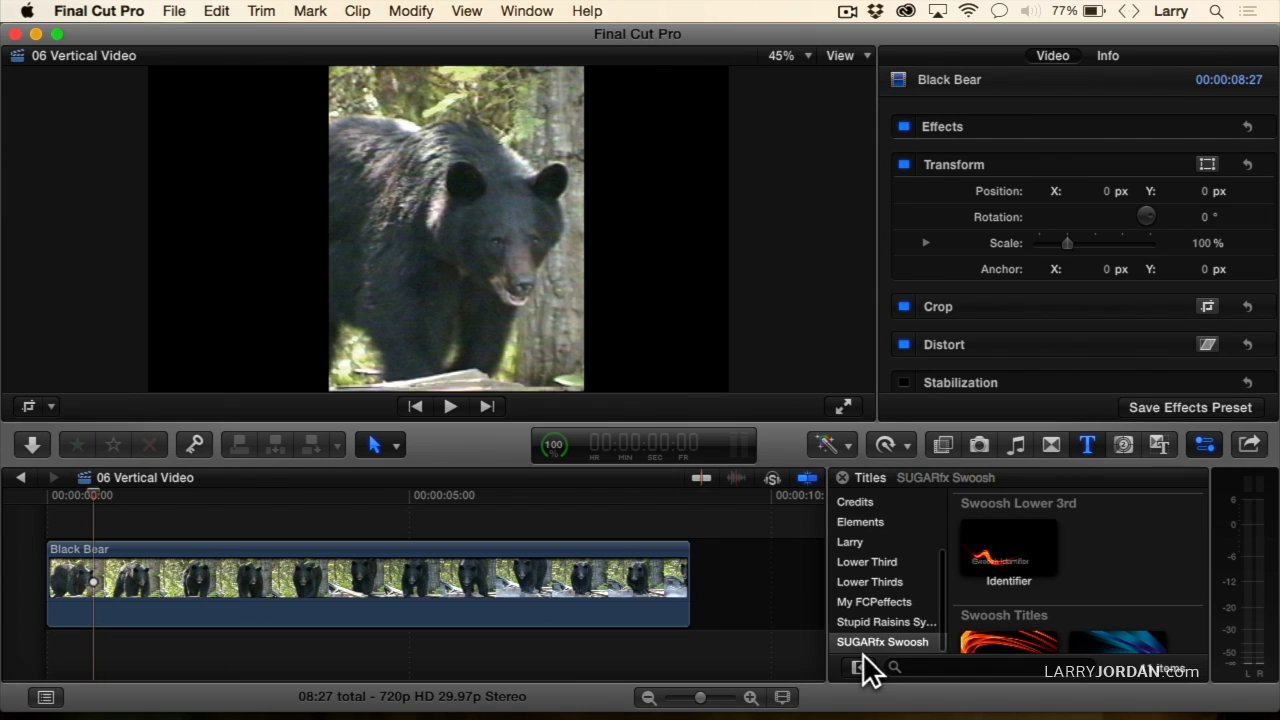
pyautogui.click(861, 597)
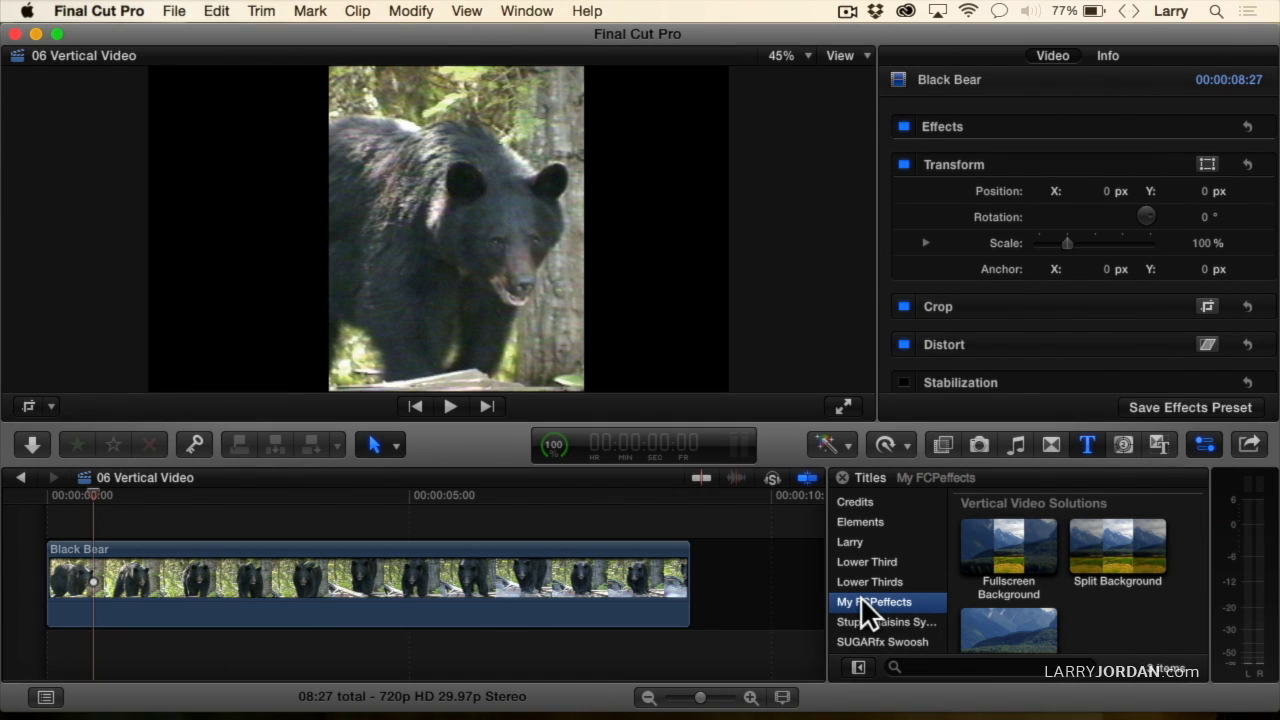
pyautogui.click(1015, 530)
pyautogui.moveTo(1010, 531); pyautogui.dragTo(12, 565)
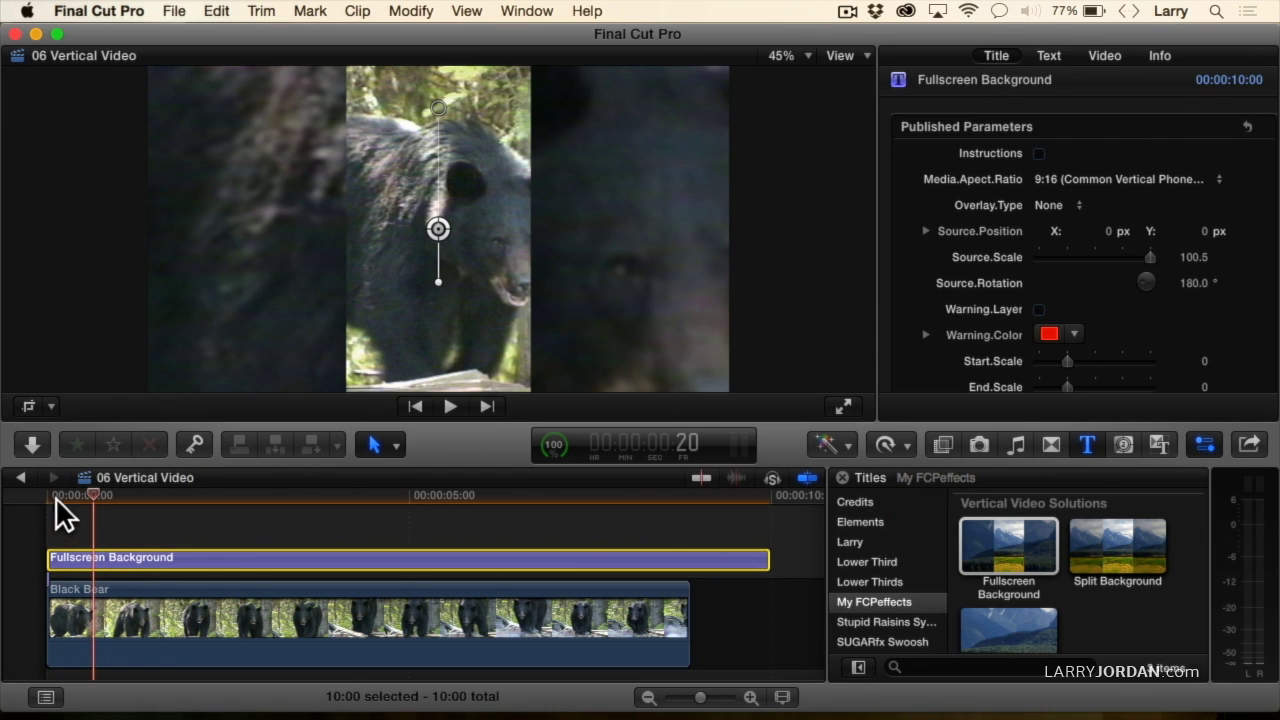
# Step: Play the edit to check the blurred bear footage filling the black side bars
pyautogui.press('space')
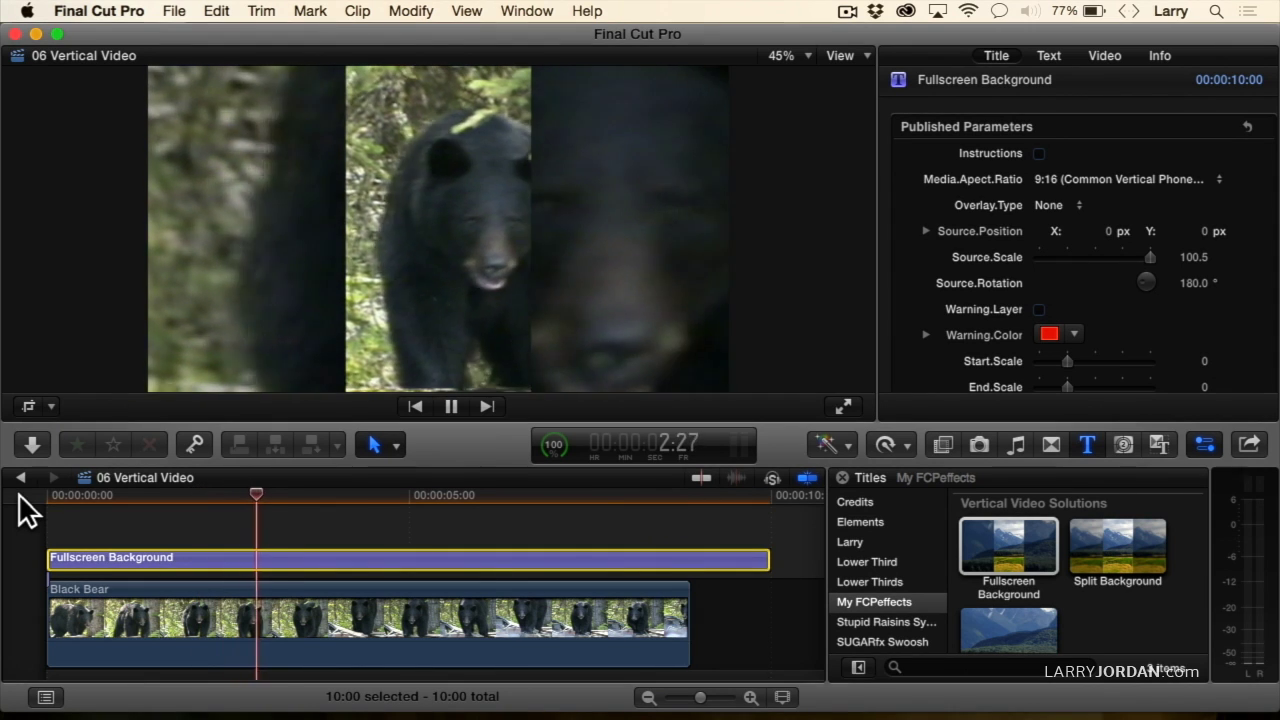
pyautogui.press('space')
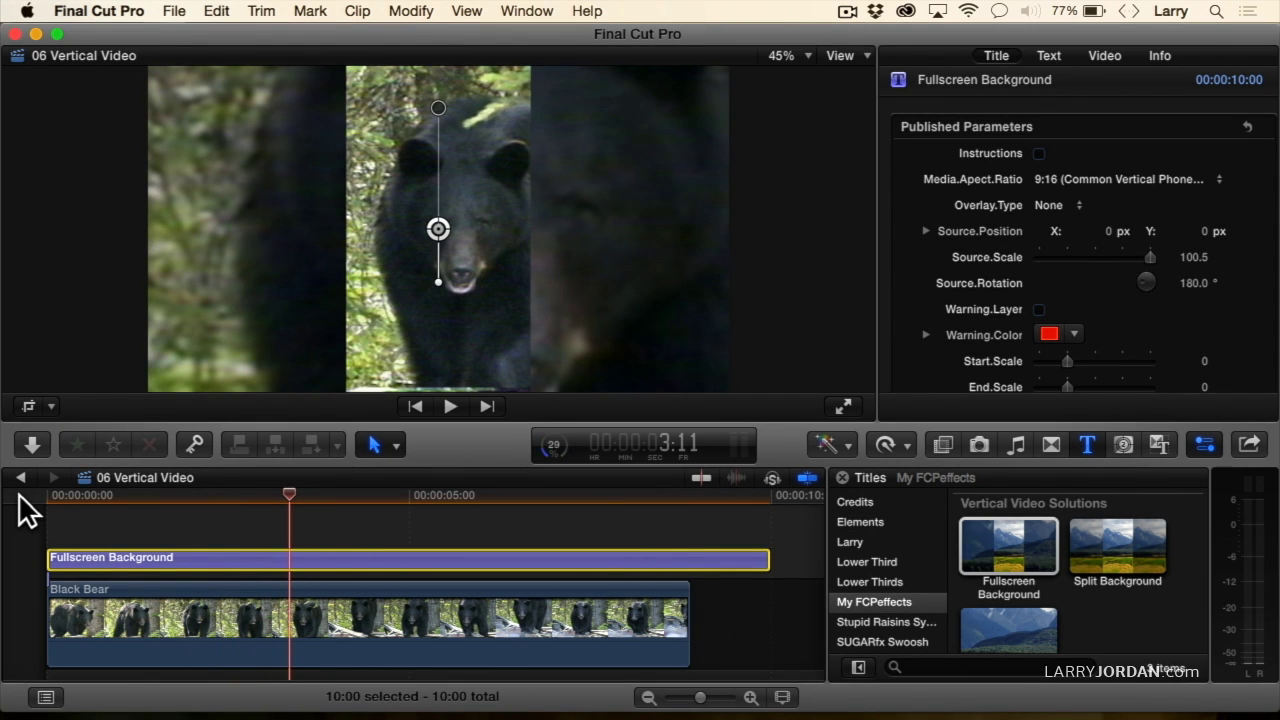
pyautogui.press('space')
pyautogui.press('space')
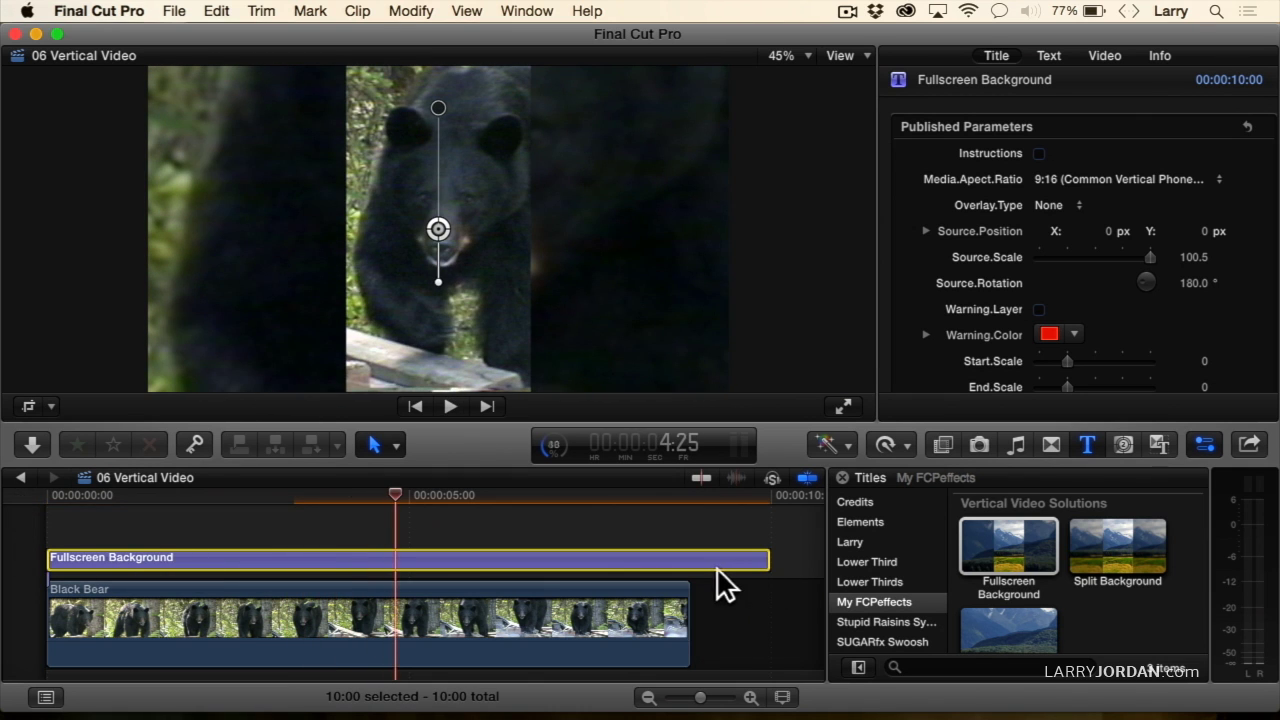
pyautogui.press('Delete')
pyautogui.moveTo(1131, 548); pyautogui.dragTo(14, 571)
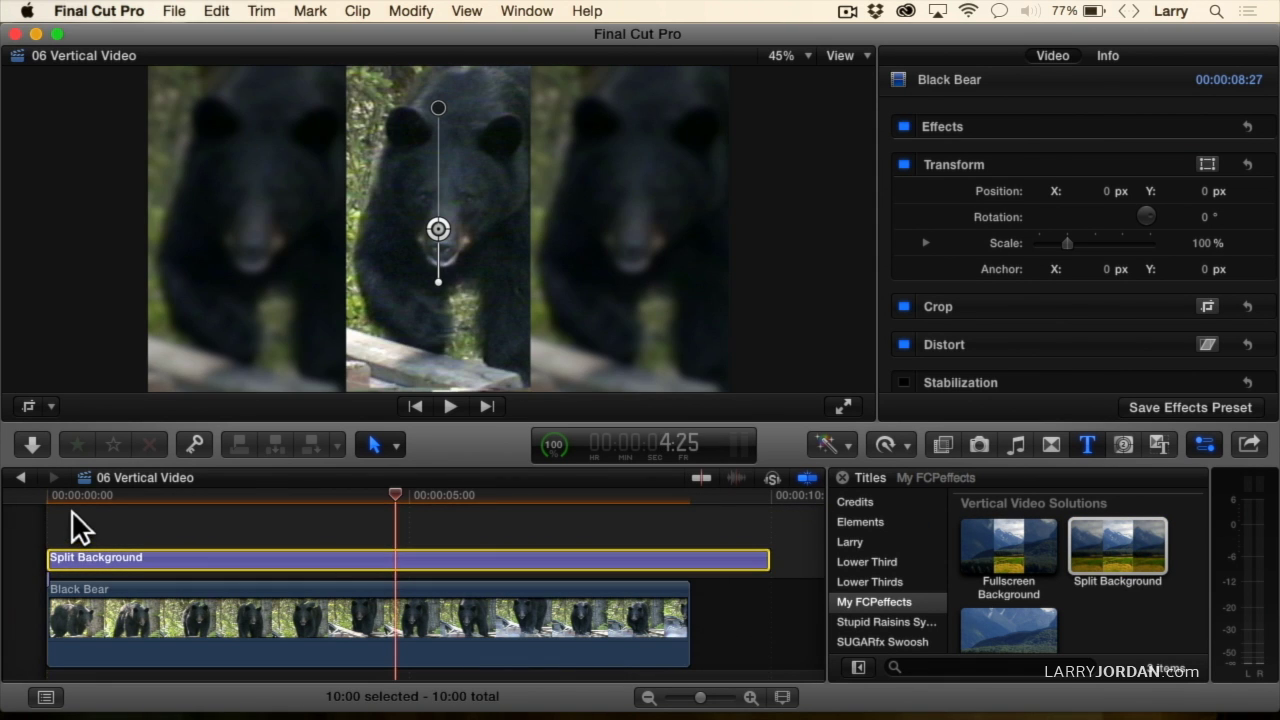
pyautogui.click(46, 495)
pyautogui.press('space')
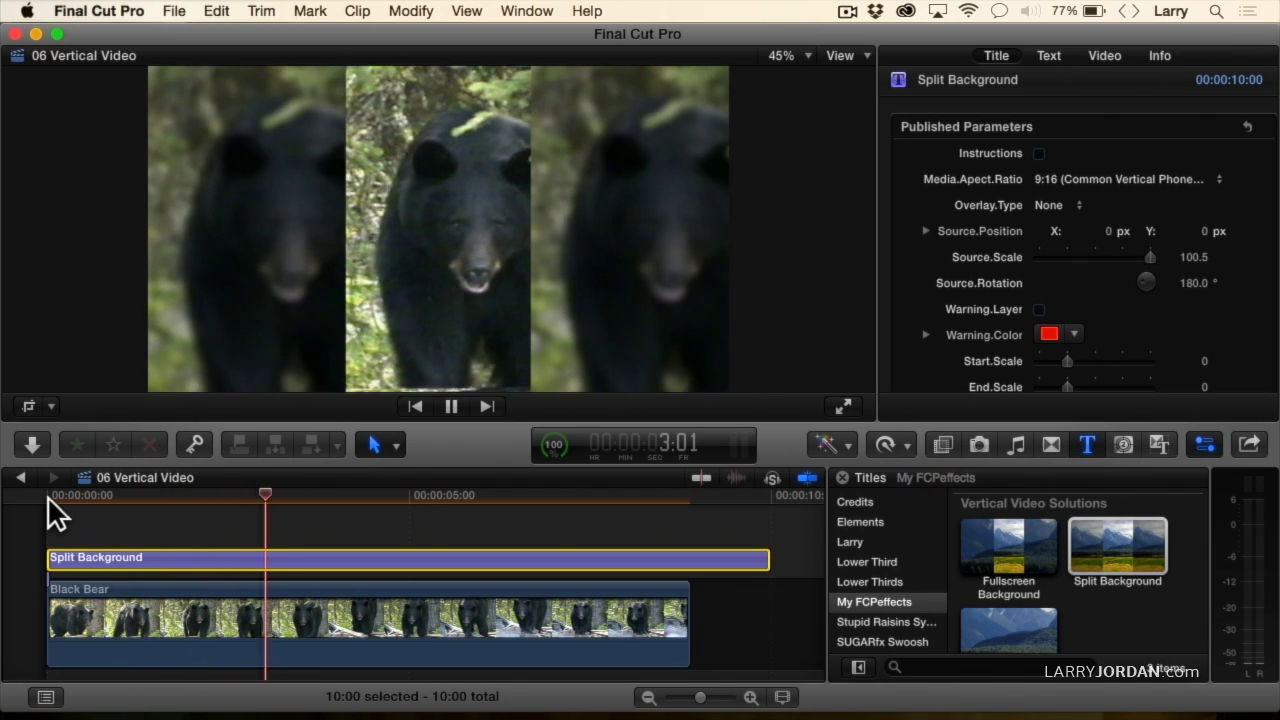
pyautogui.press('space')
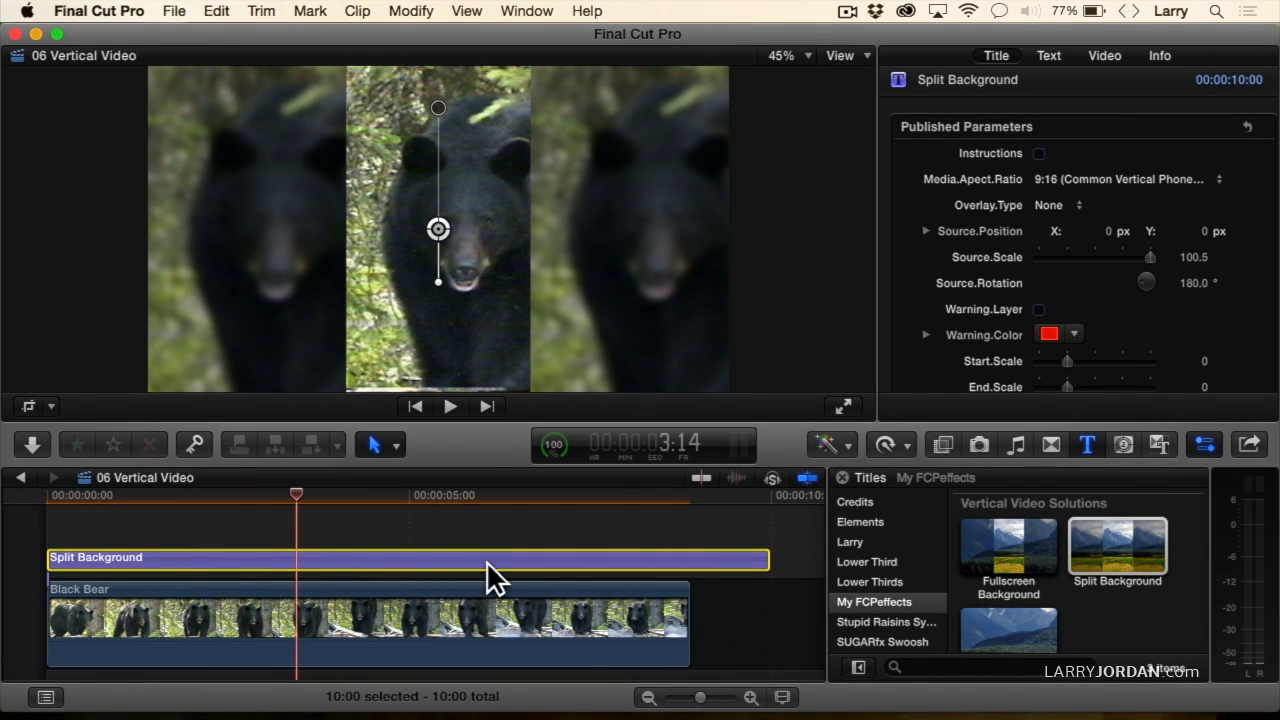
pyautogui.press('Delete')
pyautogui.moveTo(1000, 551); pyautogui.dragTo(33, 564)
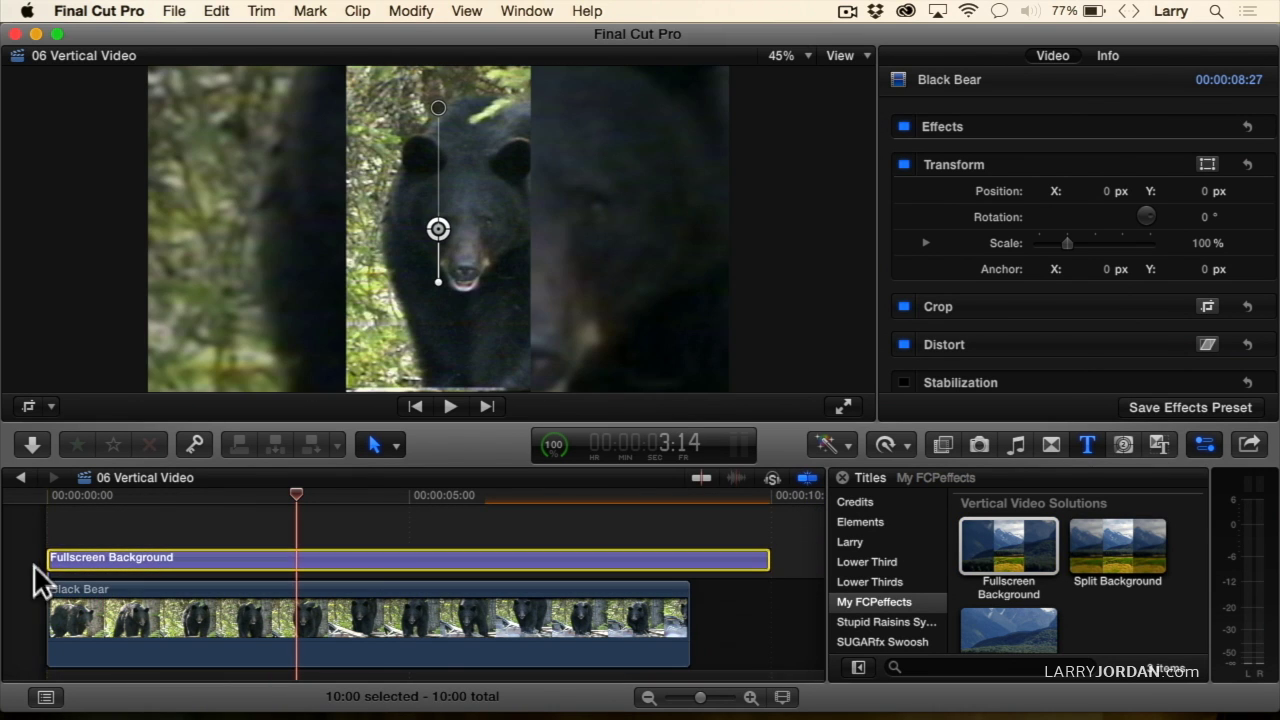
pyautogui.click(42, 500)
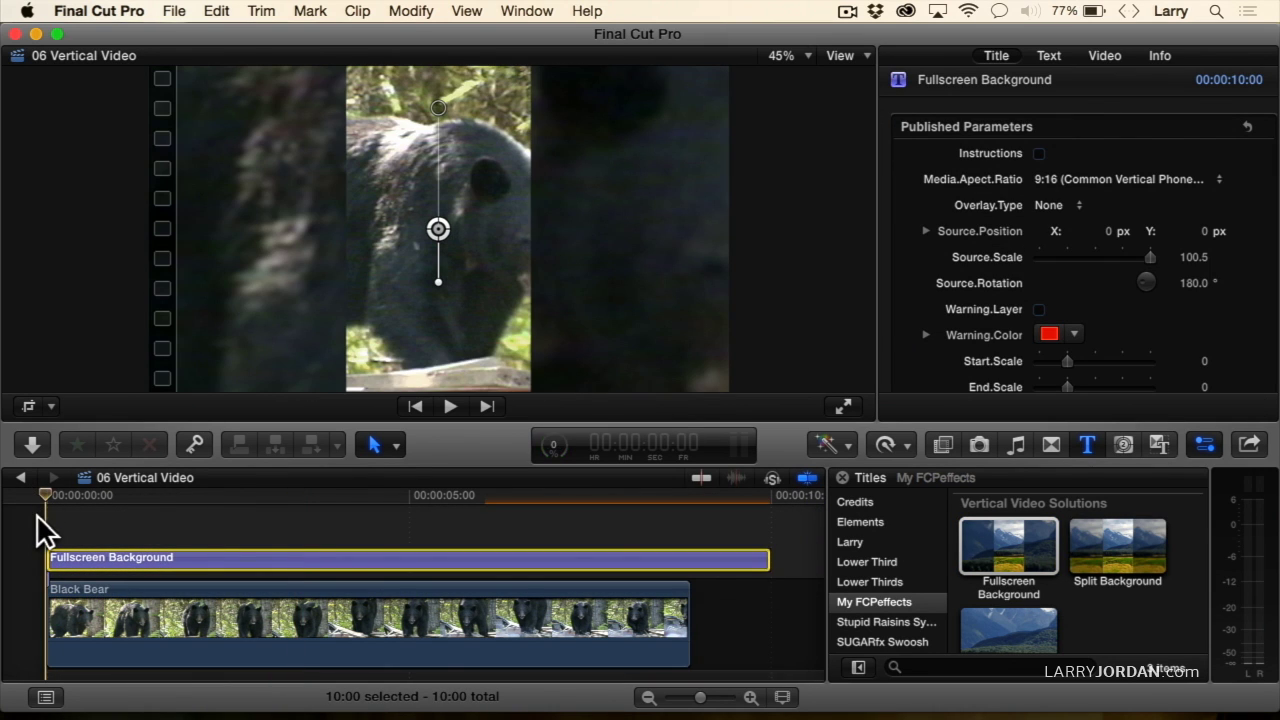
pyautogui.press('space')
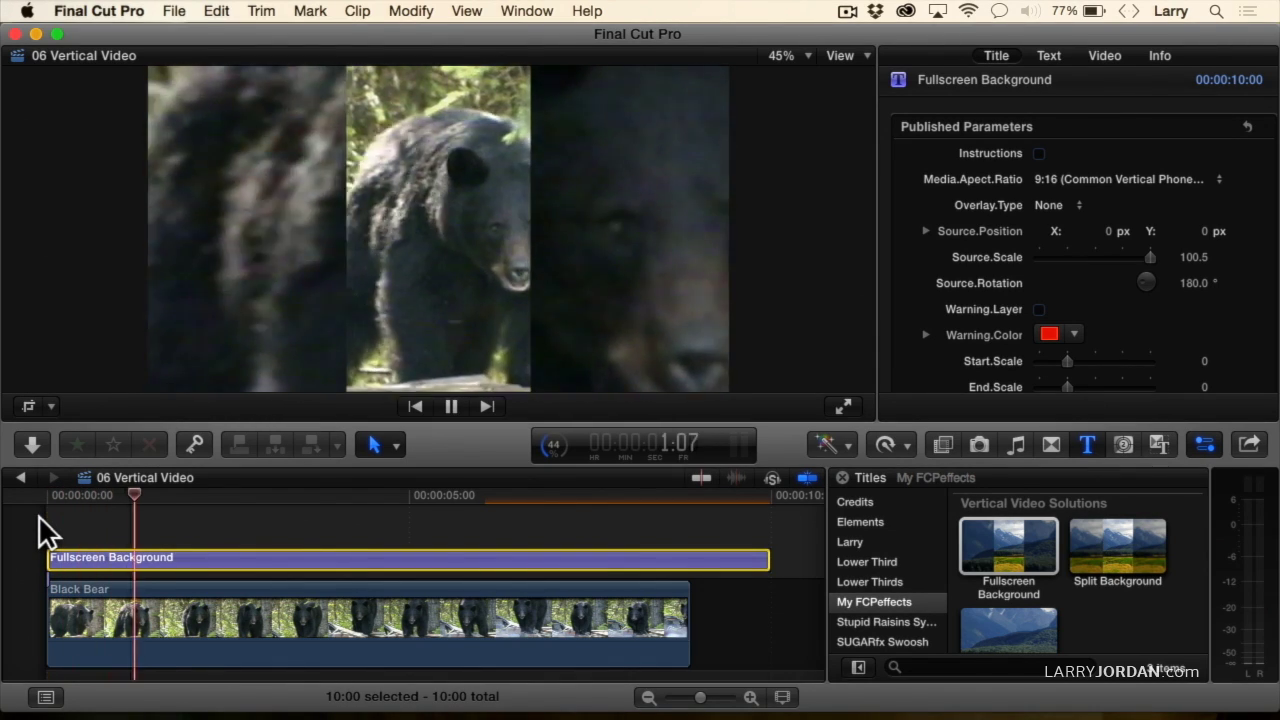
pyautogui.click(38, 515)
pyautogui.press('space')
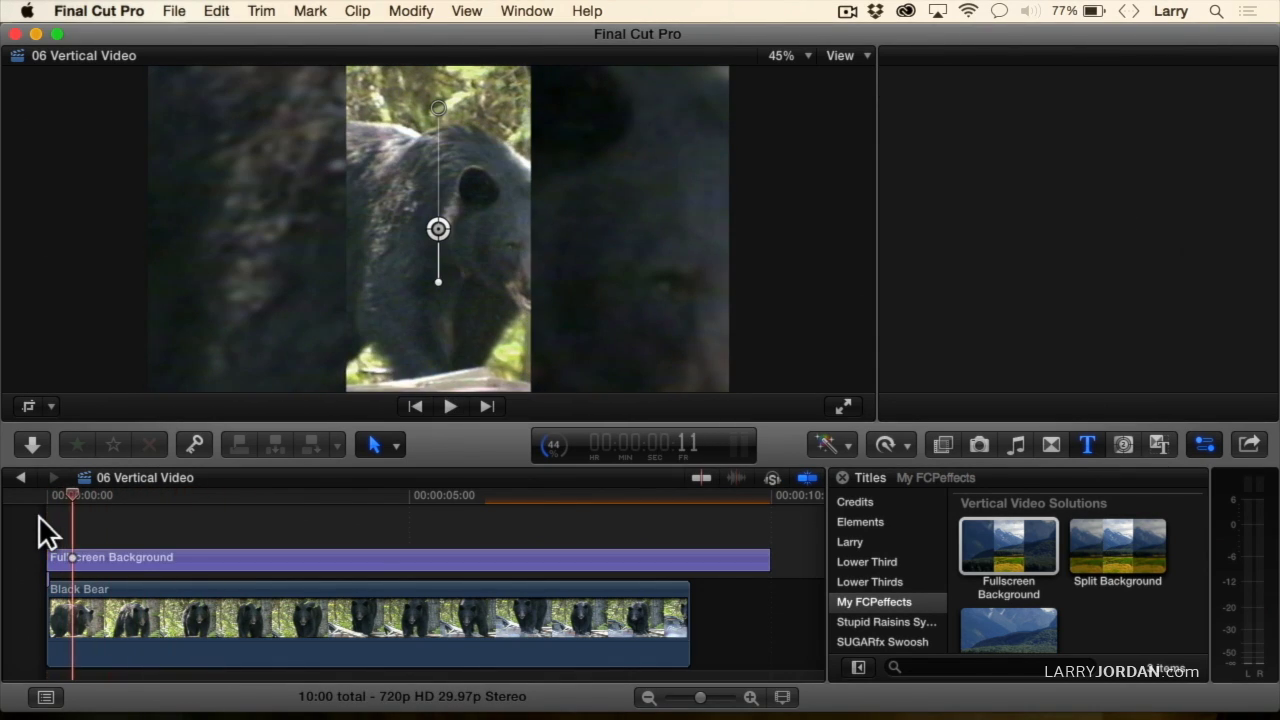
pyautogui.moveTo(119, 501); pyautogui.dragTo(231, 493)
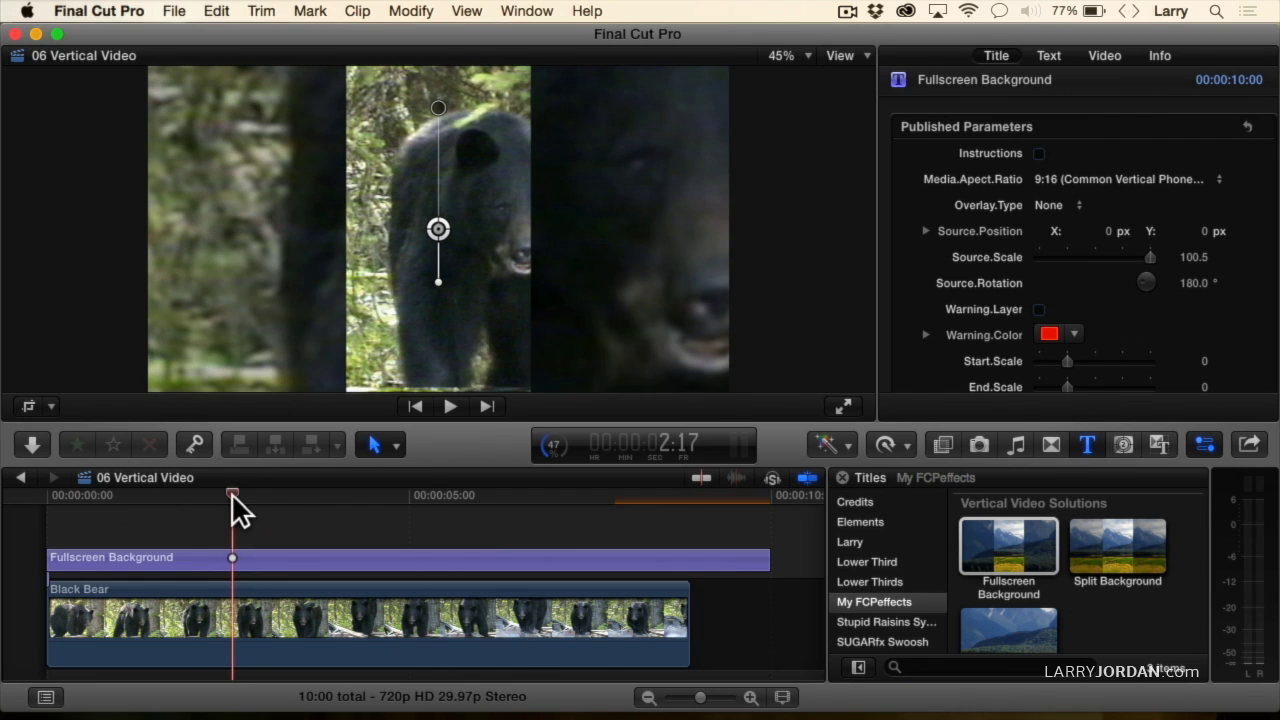
# Step: Select the Fullscreen Background title, try the Phone overlay, then set Overlay Type to Frame
pyautogui.click(406, 557)
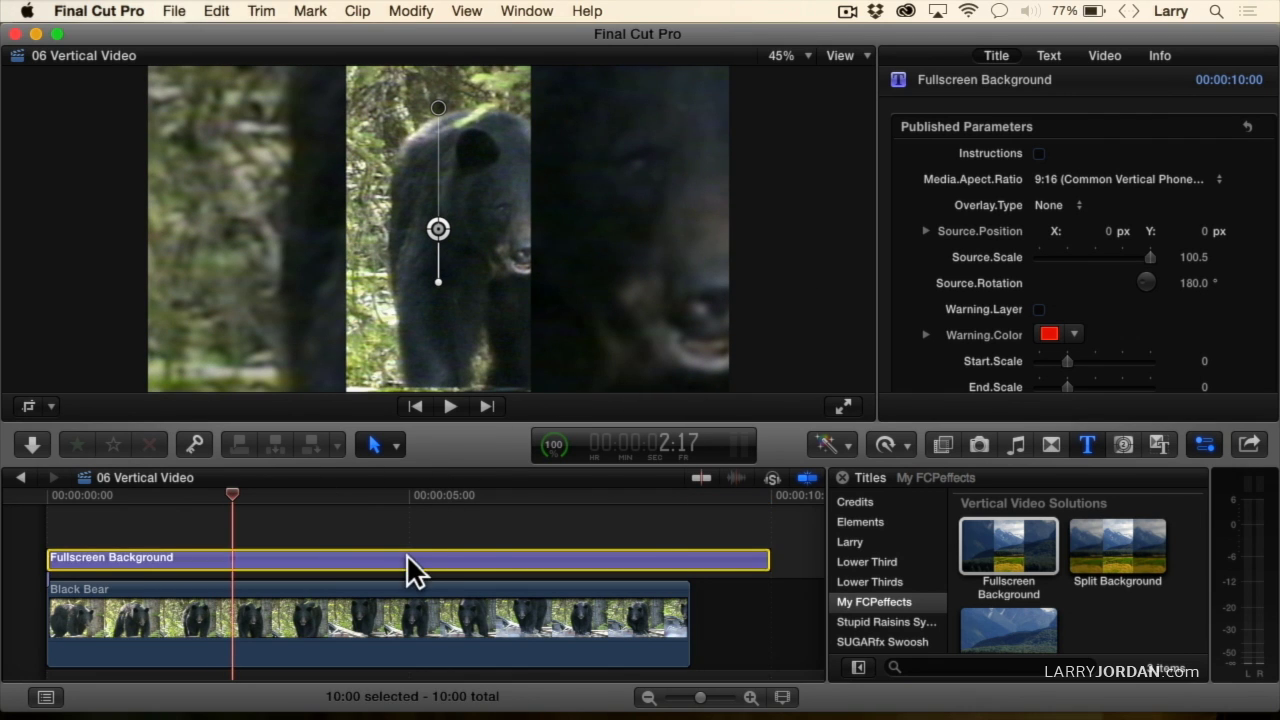
pyautogui.scroll(-5, 900, 350)
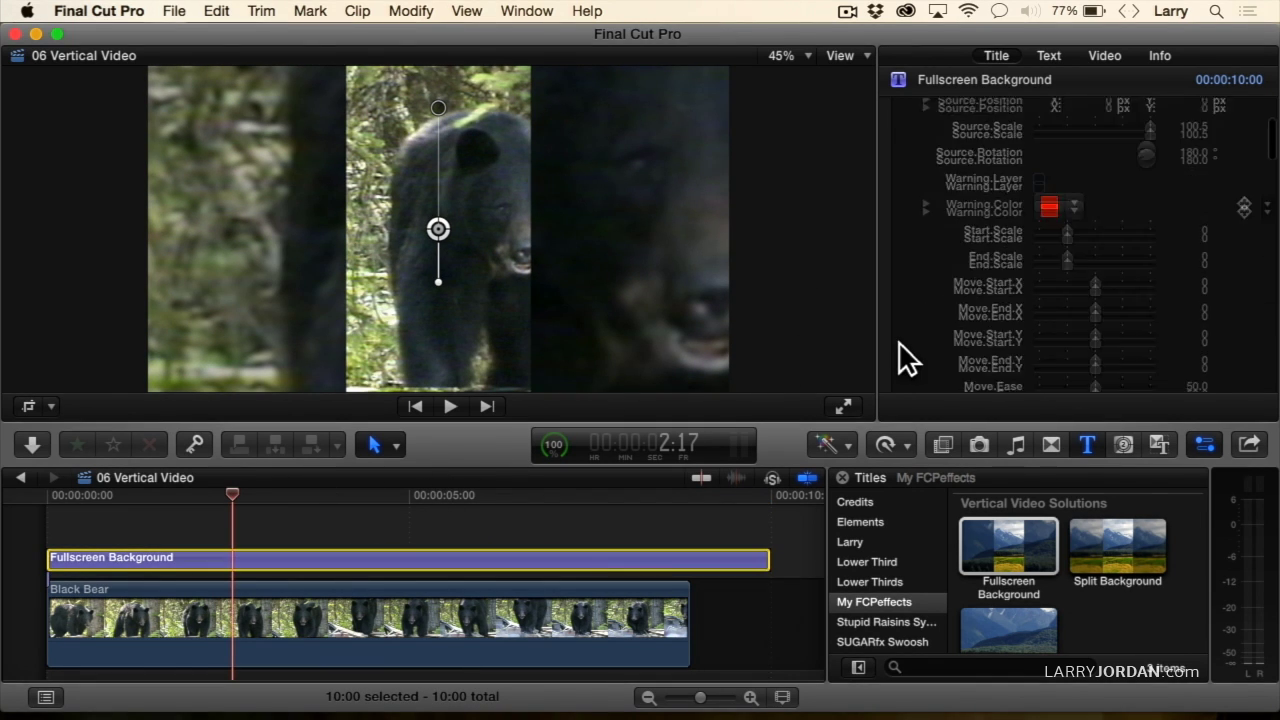
pyautogui.scroll(10, 900, 357)
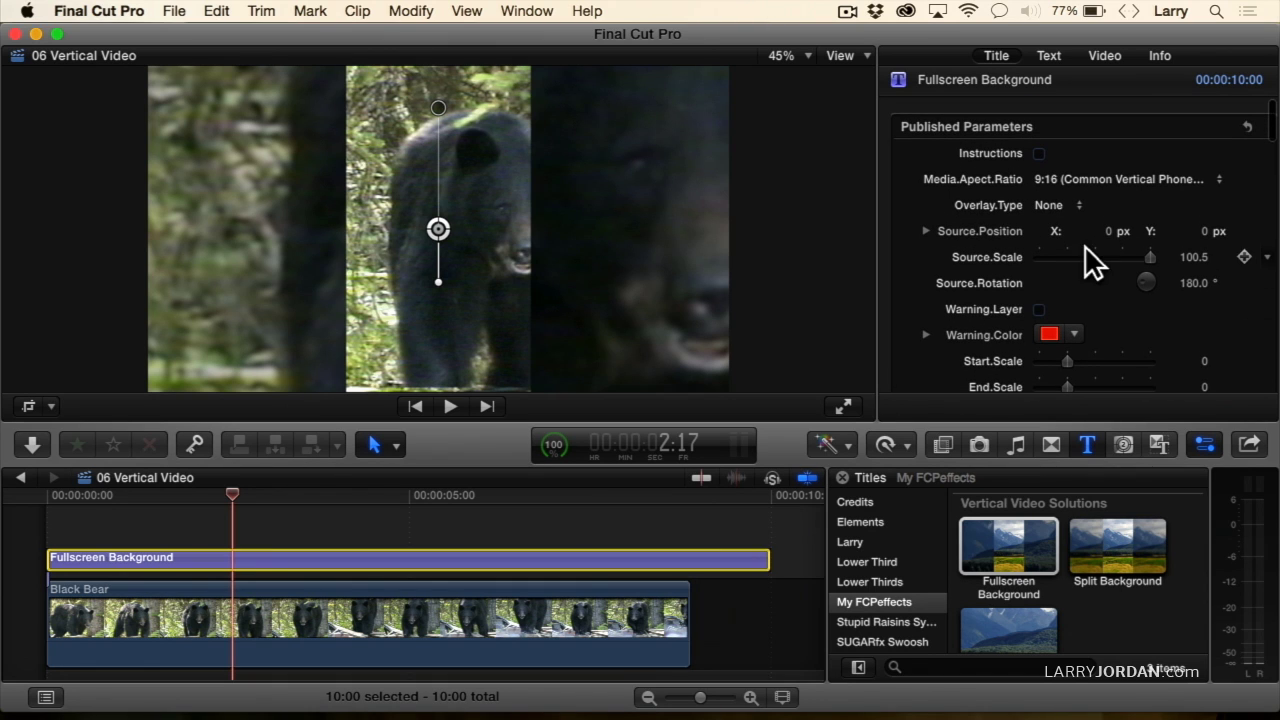
pyautogui.click(1064, 208)
pyautogui.click(1068, 224)
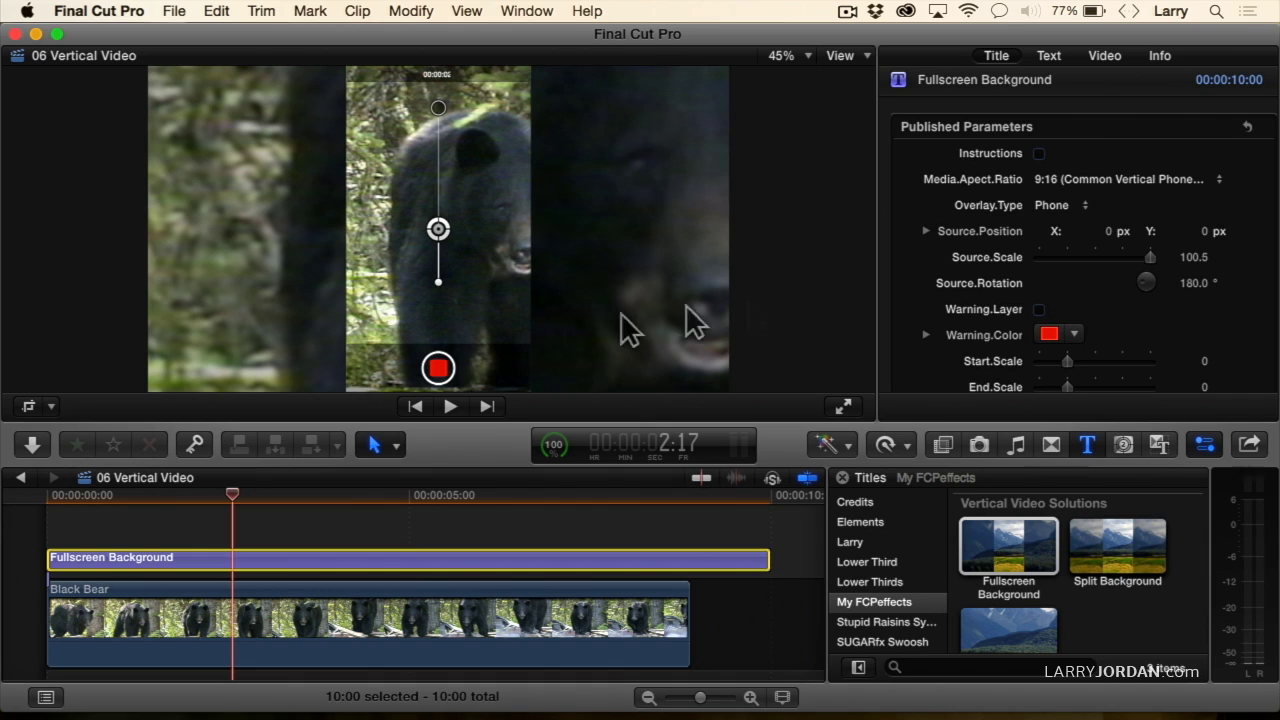
pyautogui.click(1060, 211)
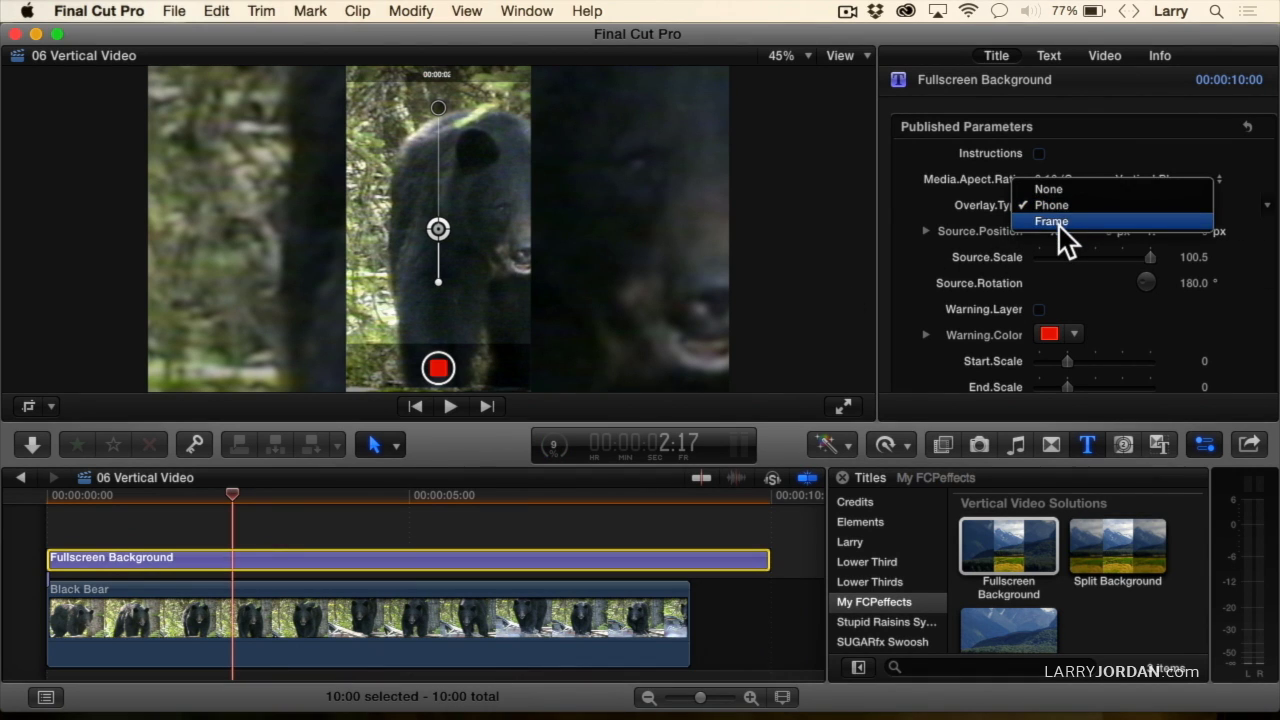
pyautogui.click(1059, 226)
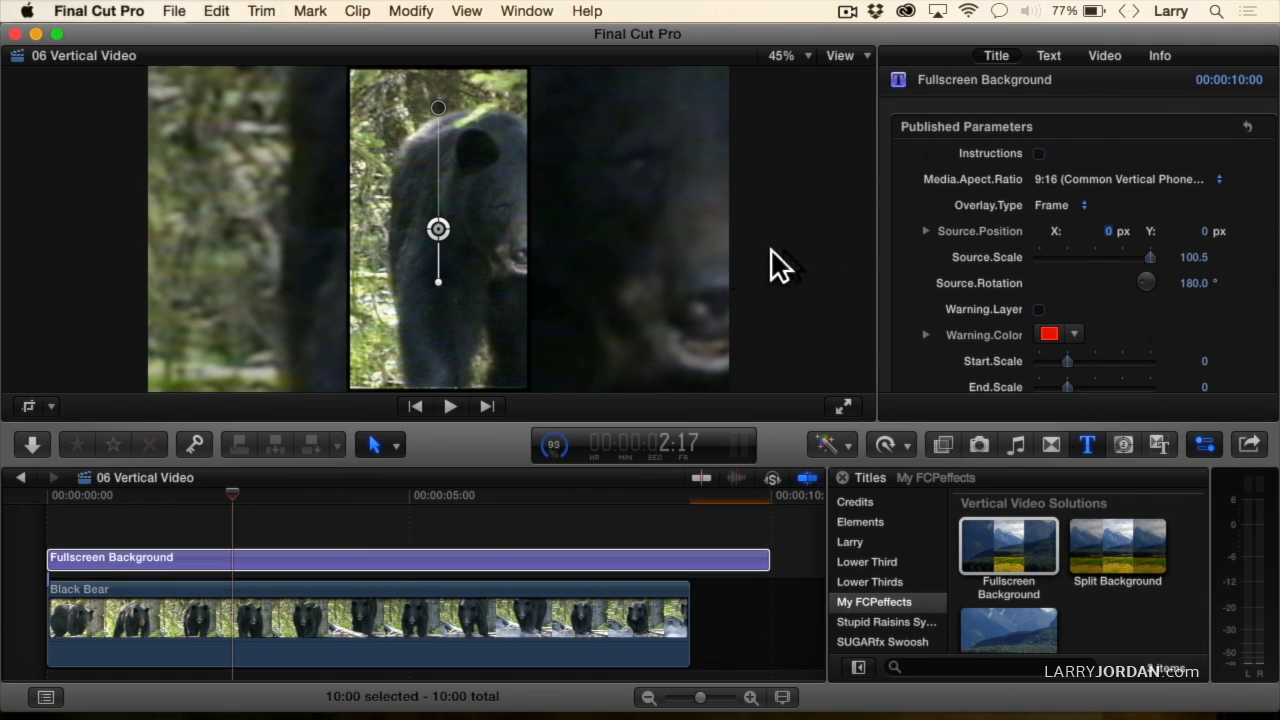
pyautogui.click(1108, 231)
pyautogui.moveTo(1109, 232)
pyautogui.mouseDown()
pyautogui.moveTo(1086, 232)
pyautogui.moveTo(1099, 231)
pyautogui.mouseUp()
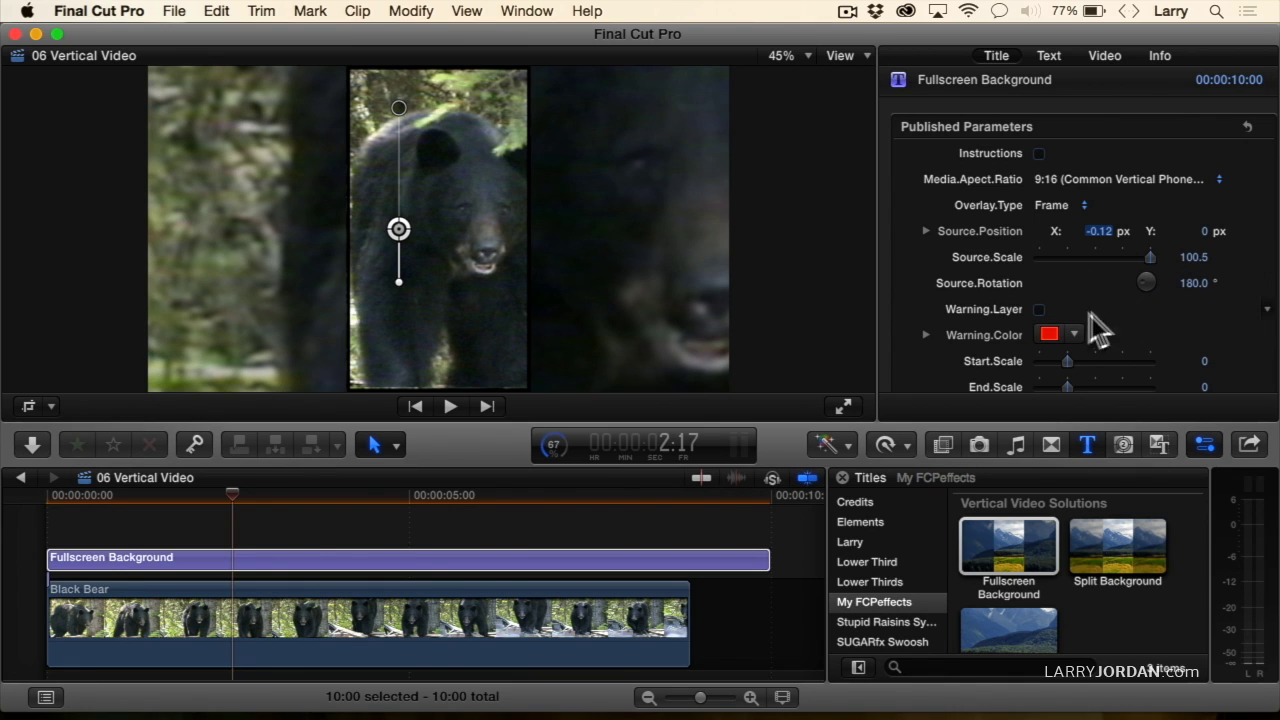
pyautogui.click(1194, 283)
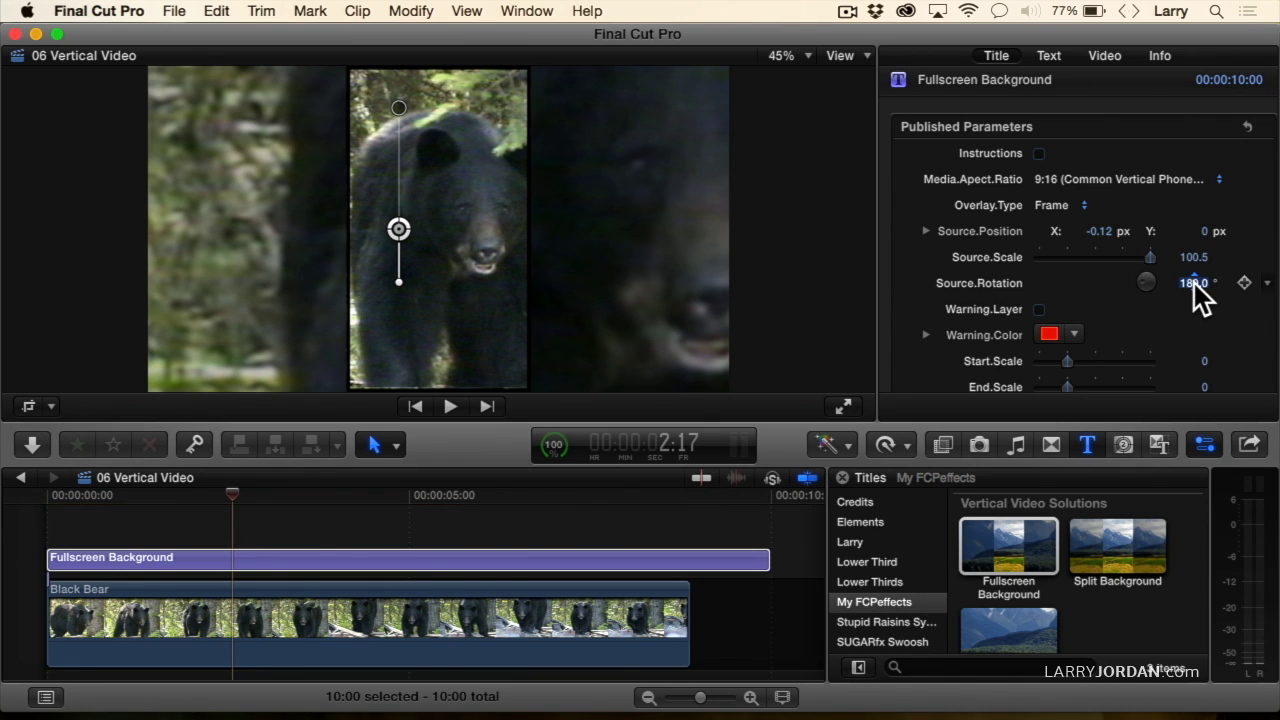
pyautogui.write('90')
pyautogui.press('Return')
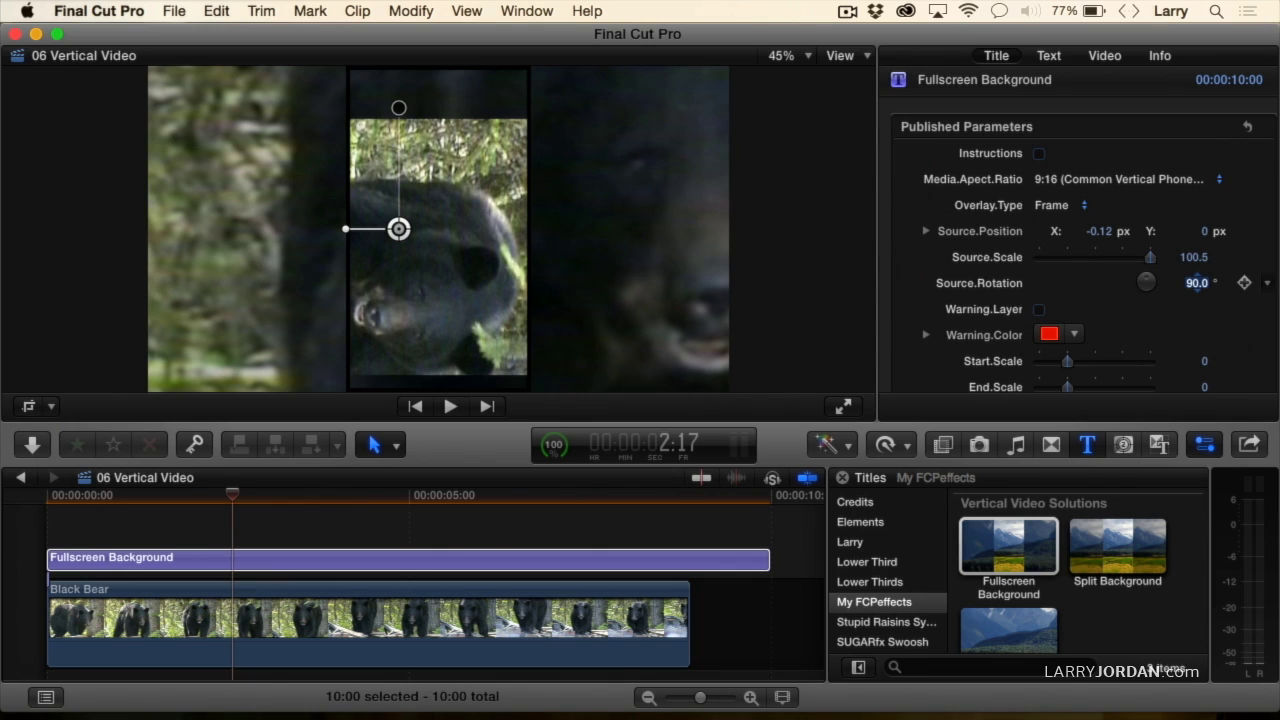
pyautogui.write('180')
pyautogui.press('Return')
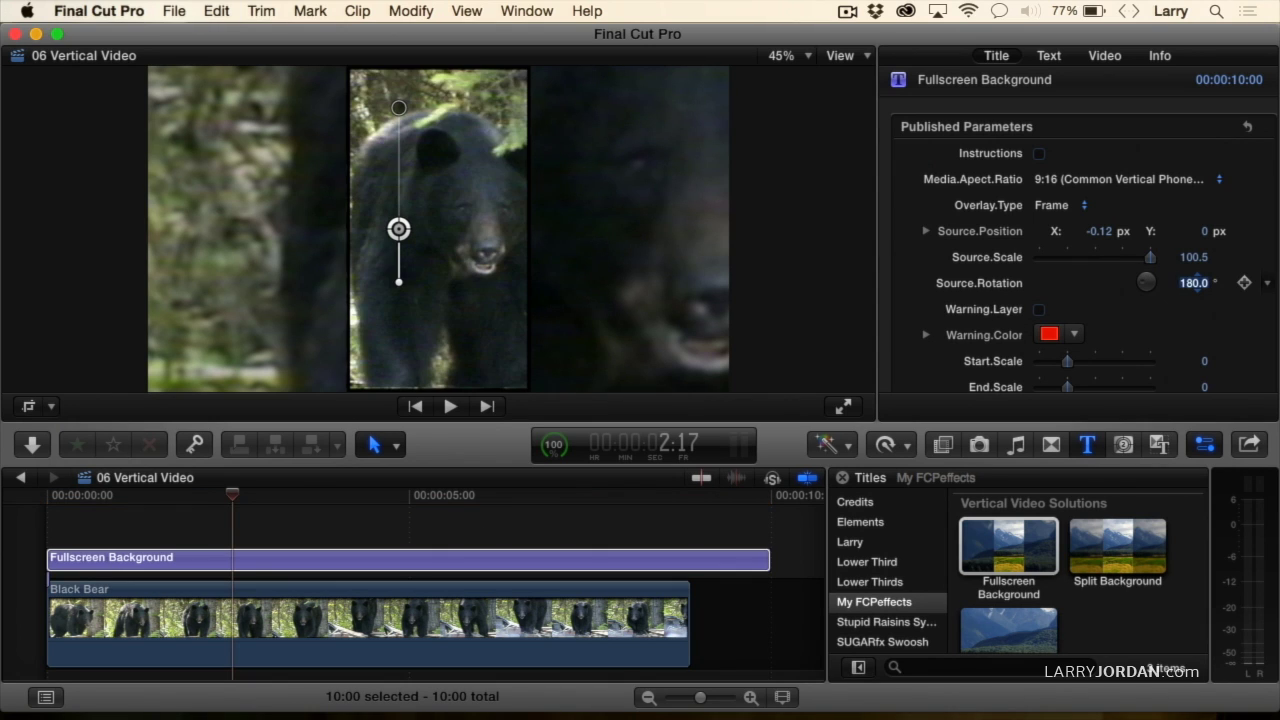
pyautogui.scroll(-3, 1121, 325)
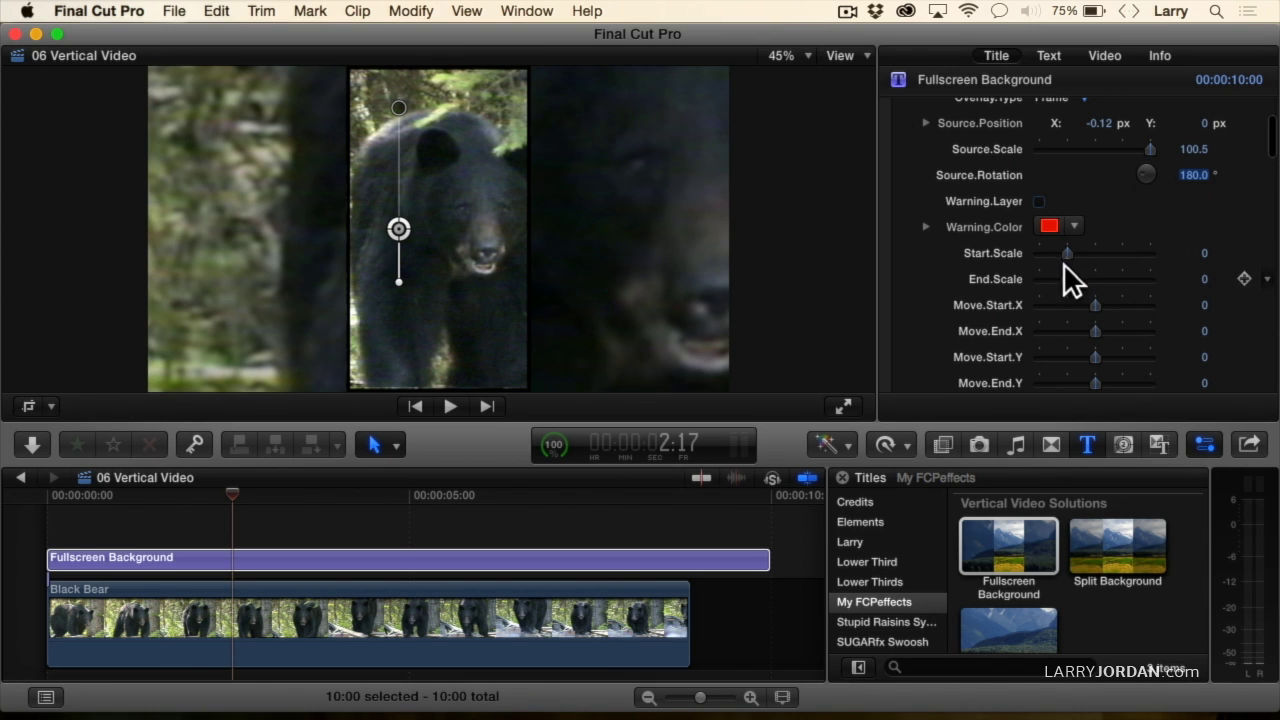
pyautogui.moveTo(1063, 252); pyautogui.dragTo(1065, 248)
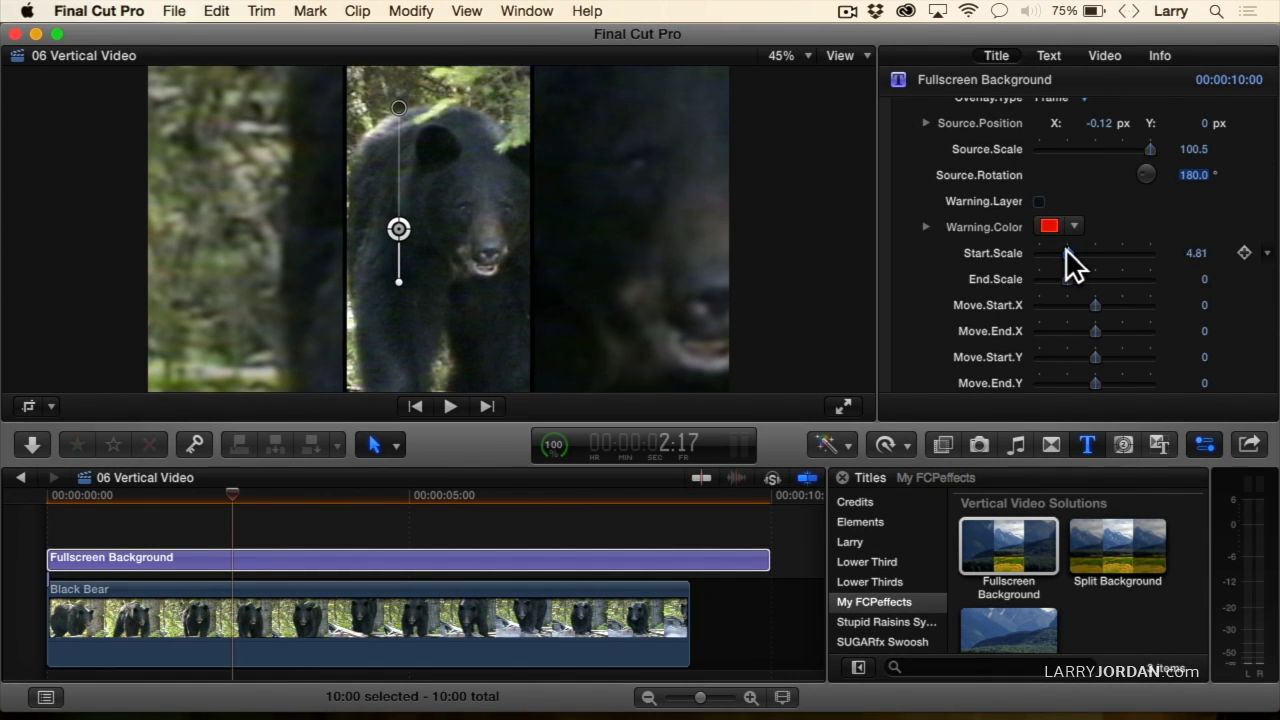
pyautogui.click(1192, 254)
pyautogui.write('0')
pyautogui.press('Return')
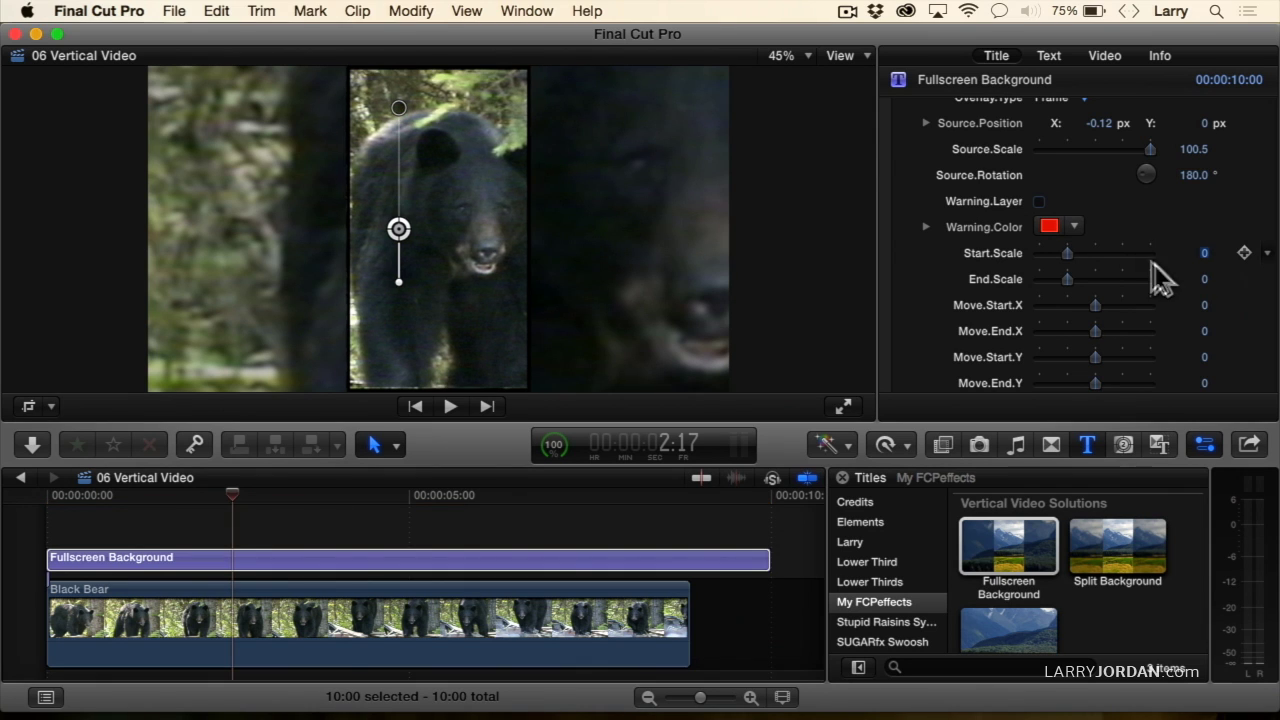
pyautogui.scroll(-4, 914, 266)
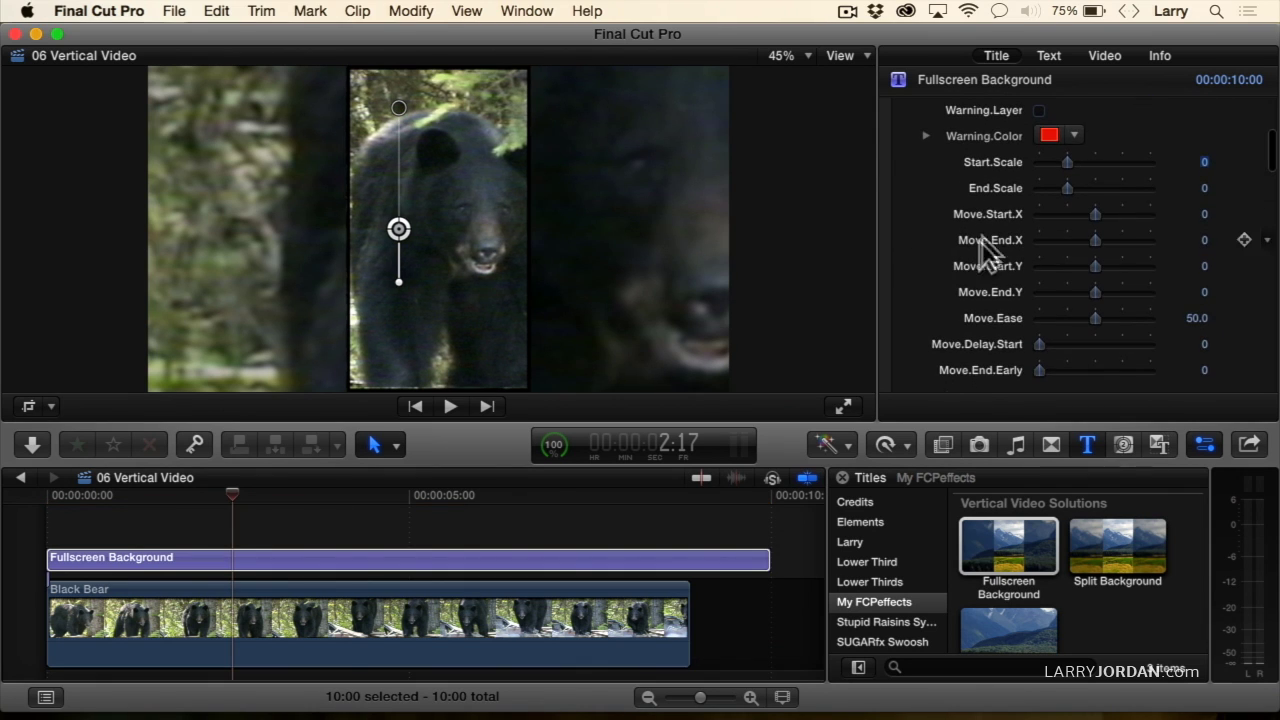
# Step: Set Move Start X to 3.65 to nudge the bear frame slightly right
pyautogui.moveTo(1094, 214)
pyautogui.mouseDown()
pyautogui.moveTo(1081, 214)
pyautogui.moveTo(1131, 214)
pyautogui.moveTo(1095, 224)
pyautogui.mouseUp()
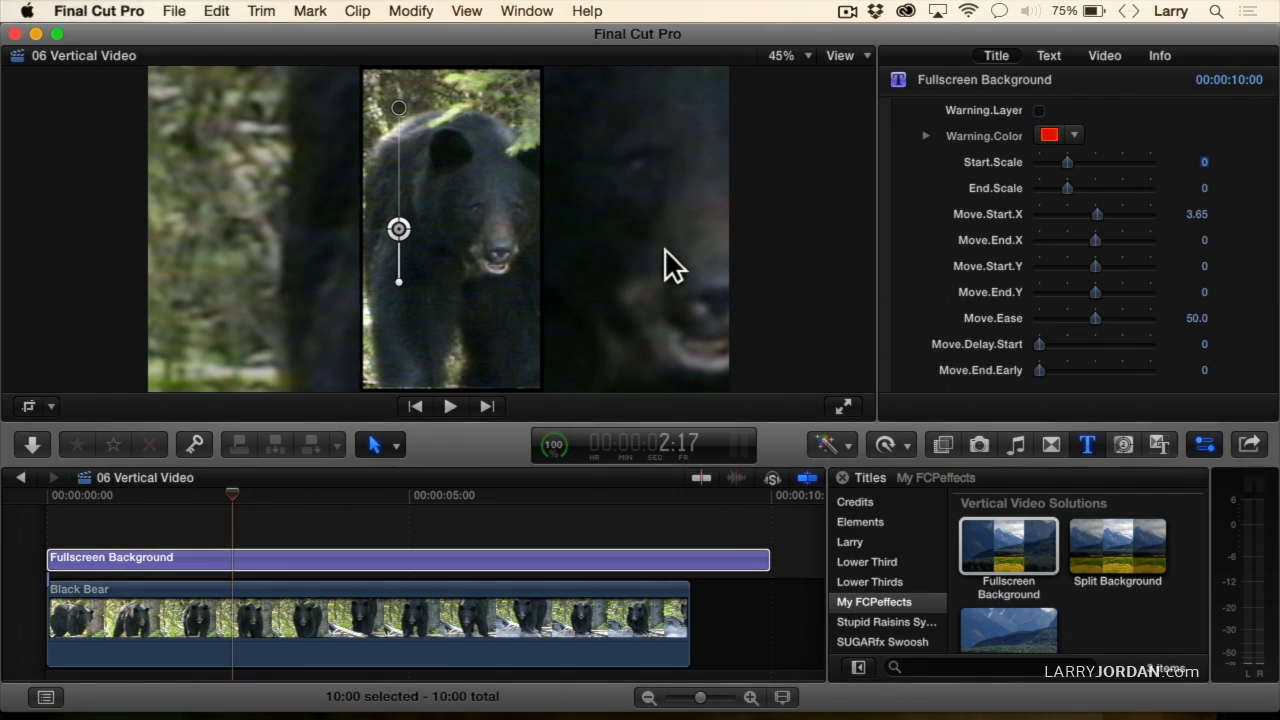
pyautogui.scroll(-6, 924, 180)
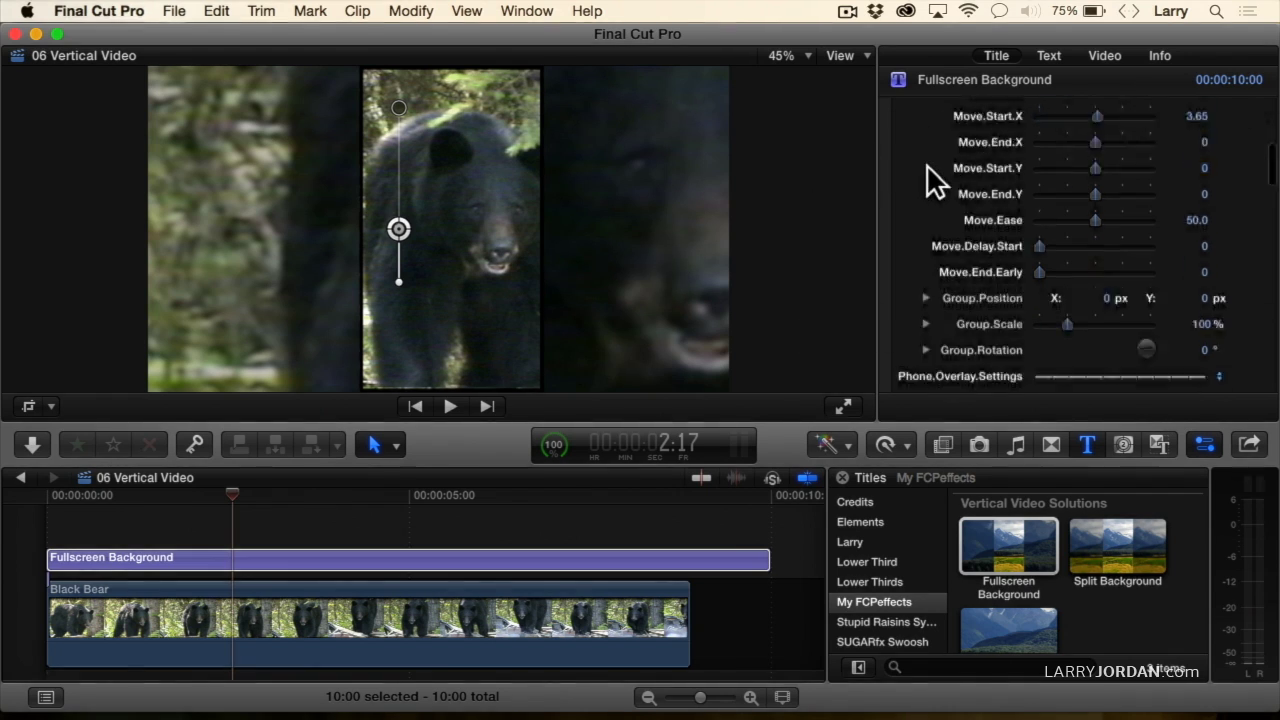
pyautogui.scroll(-3, 909, 306)
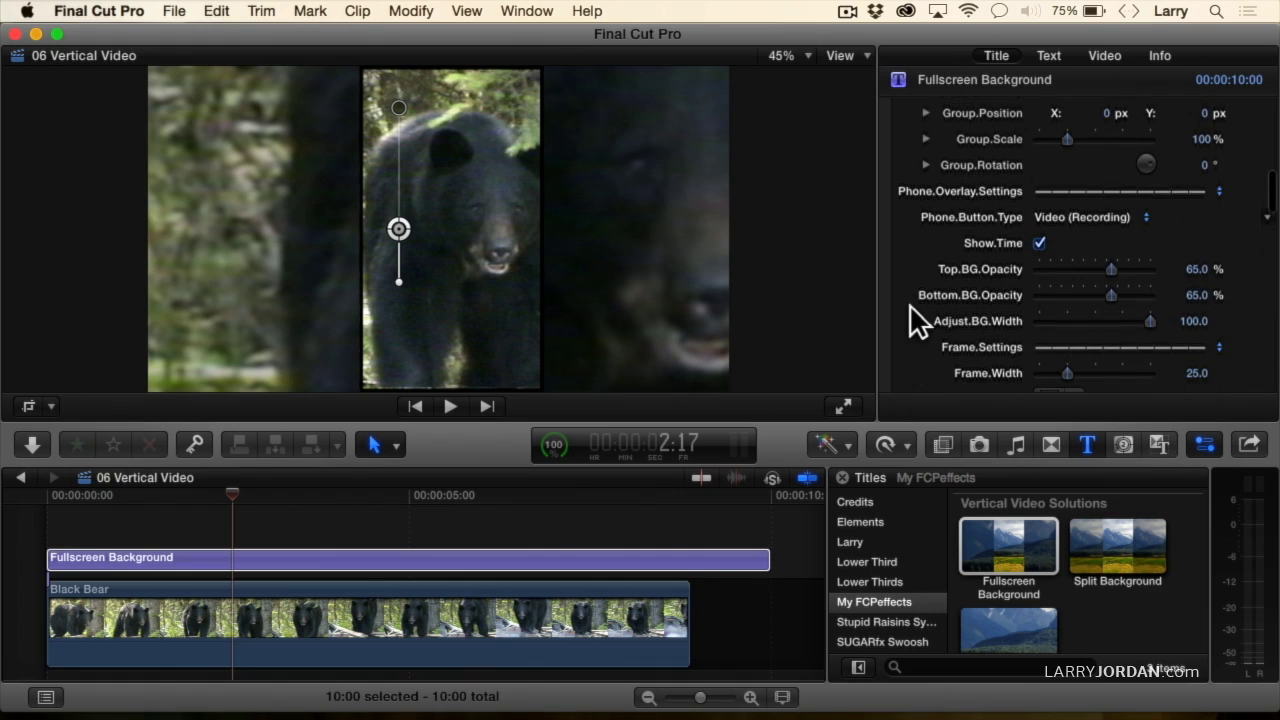
pyautogui.scroll(-2, 909, 304)
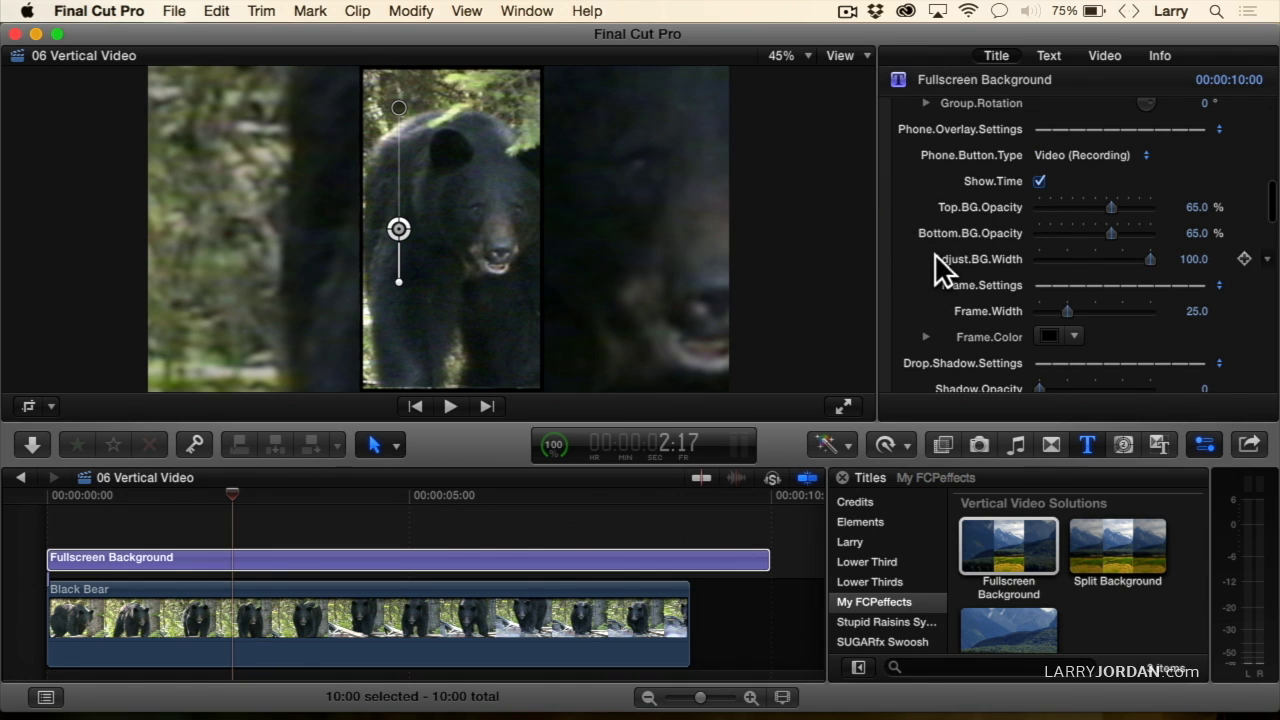
pyautogui.scroll(-2, 904, 312)
pyautogui.scroll(-4, 903, 308)
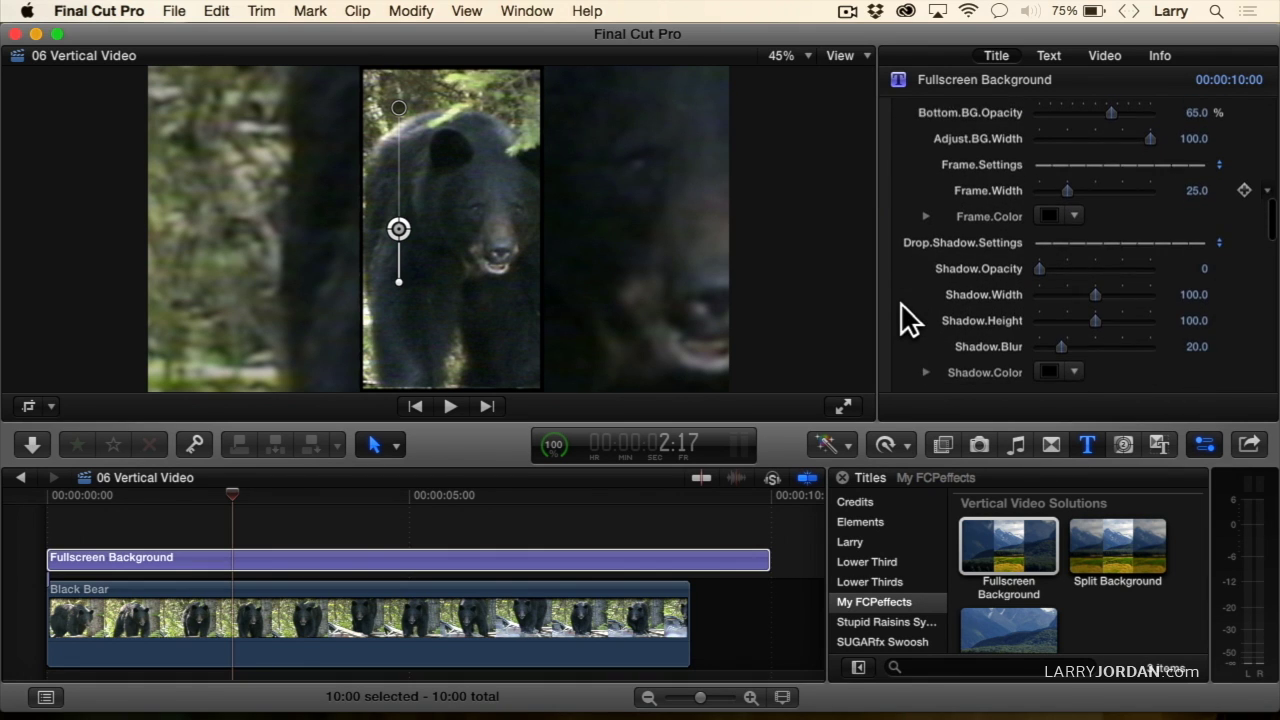
# Step: Set the shadow opacity to 82.44 and make the shadow colour white
pyautogui.moveTo(1040, 242); pyautogui.dragTo(1133, 240)
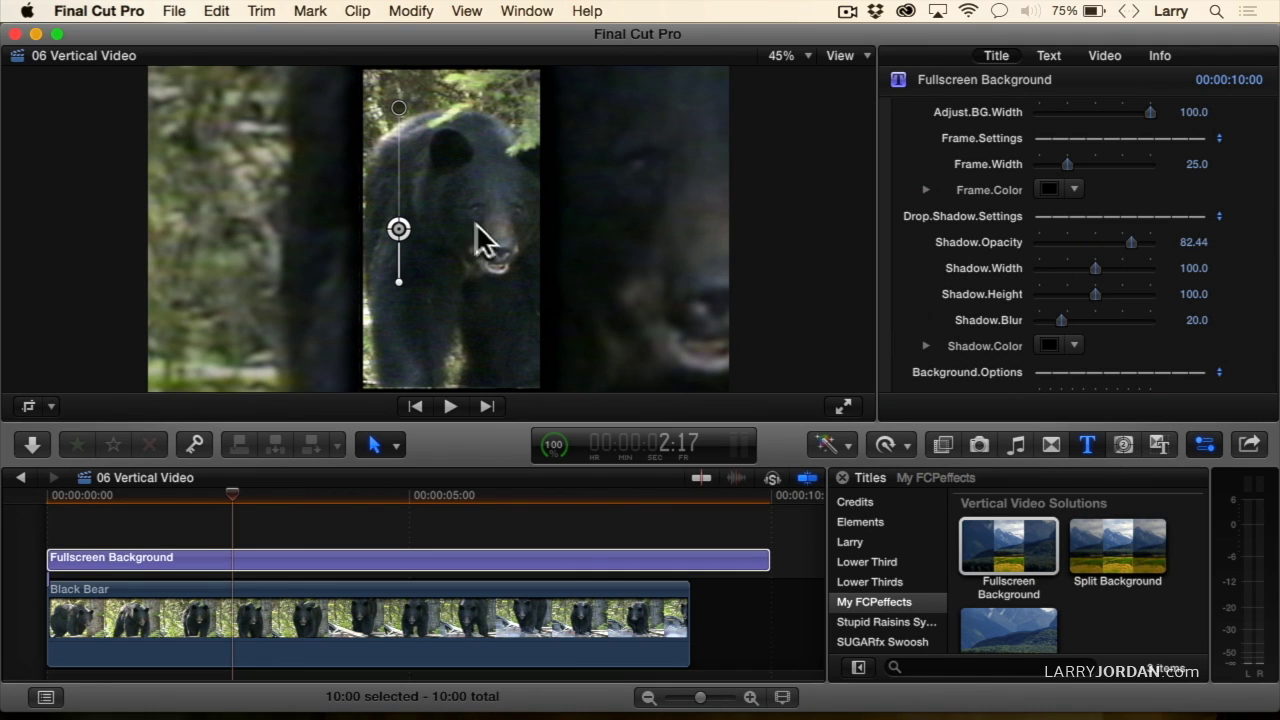
pyautogui.click(1049, 345)
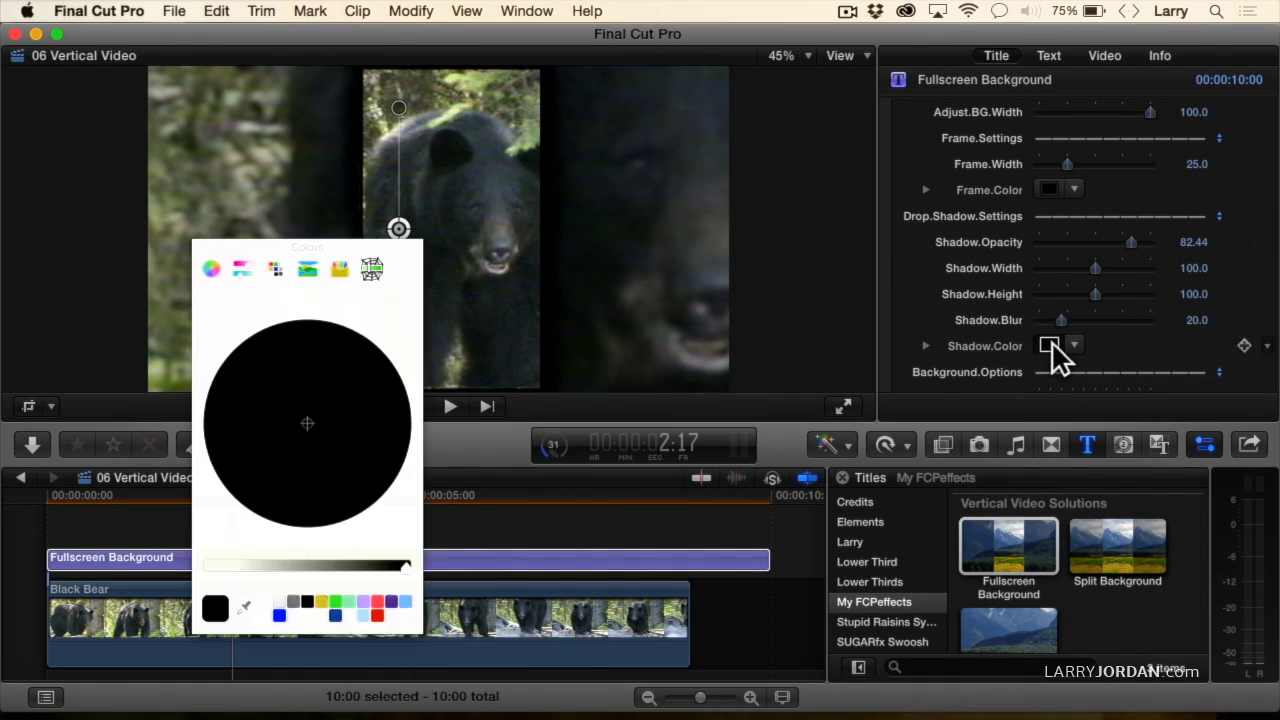
pyautogui.click(278, 600)
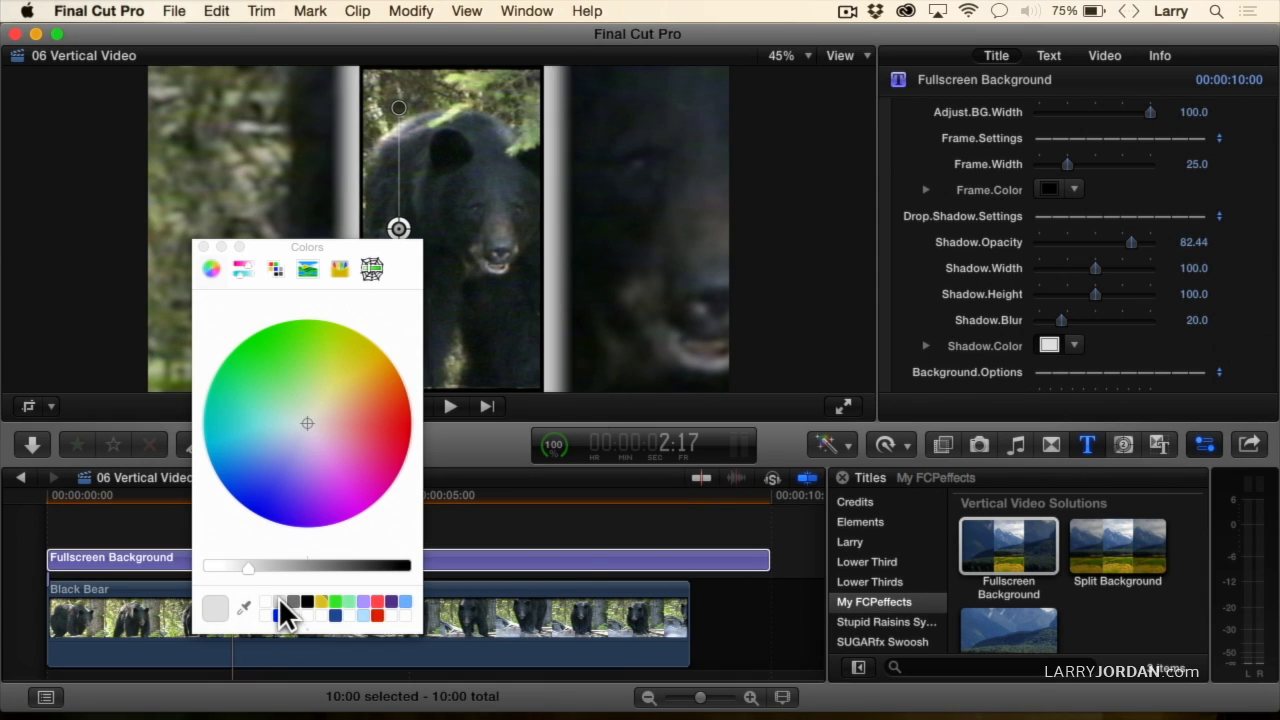
pyautogui.click(203, 247)
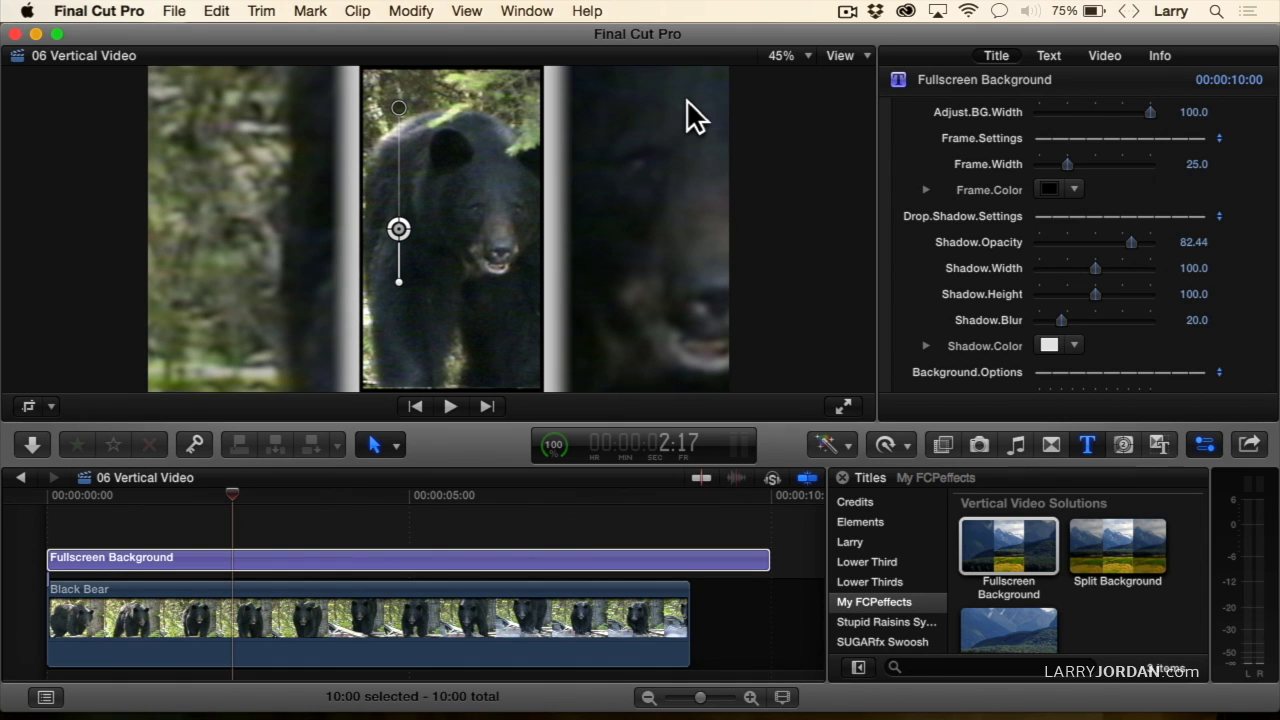
pyautogui.scroll(5, 976, 115)
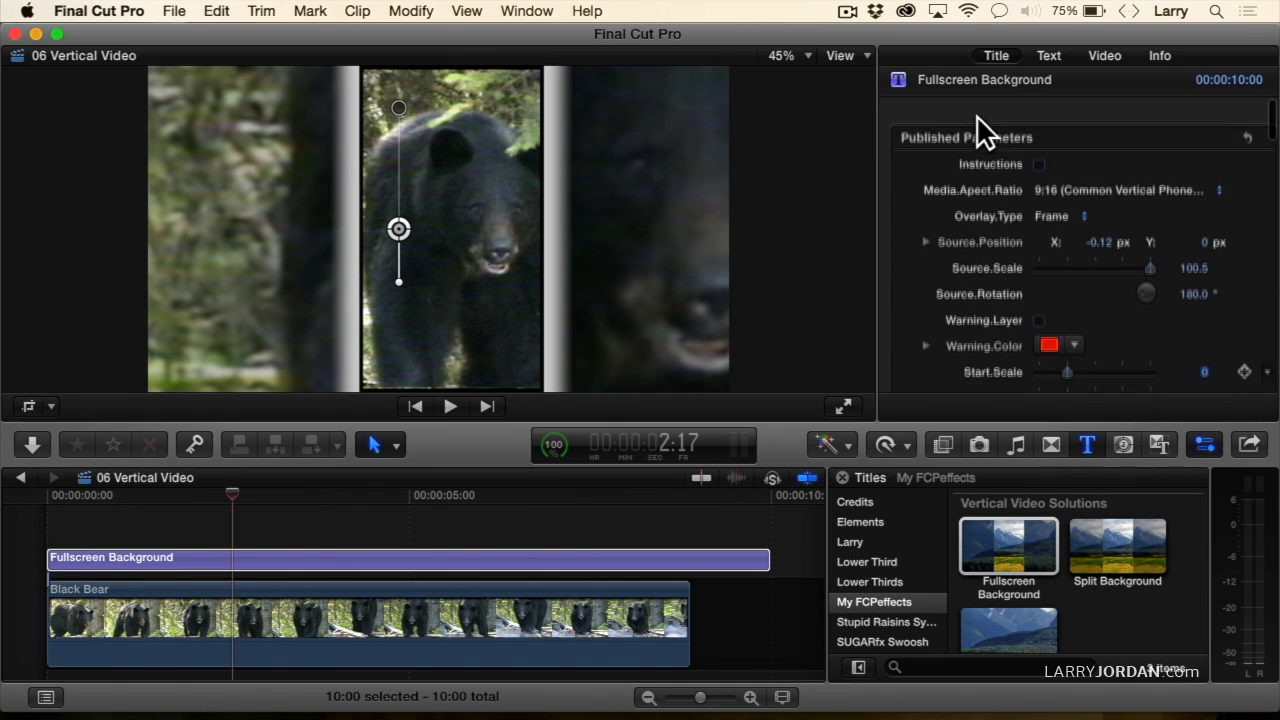
pyautogui.click(1092, 180)
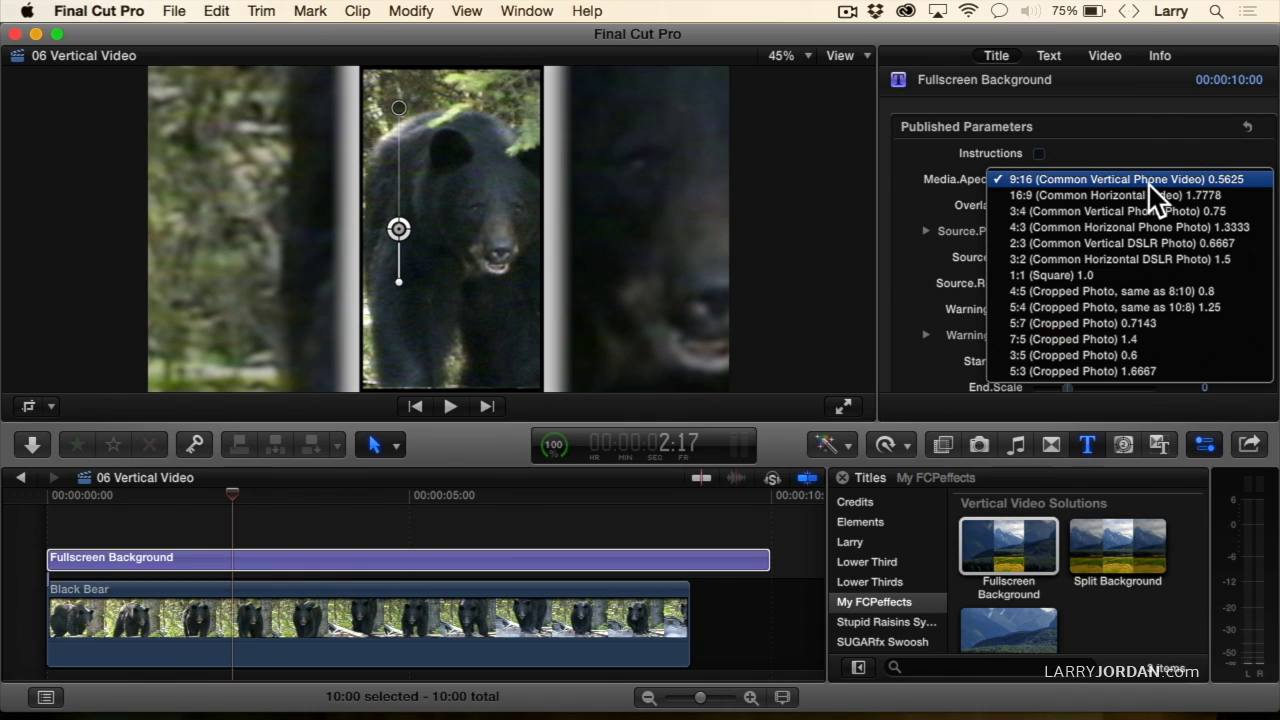
pyautogui.click(898, 214)
pyautogui.scroll(-2, 998, 196)
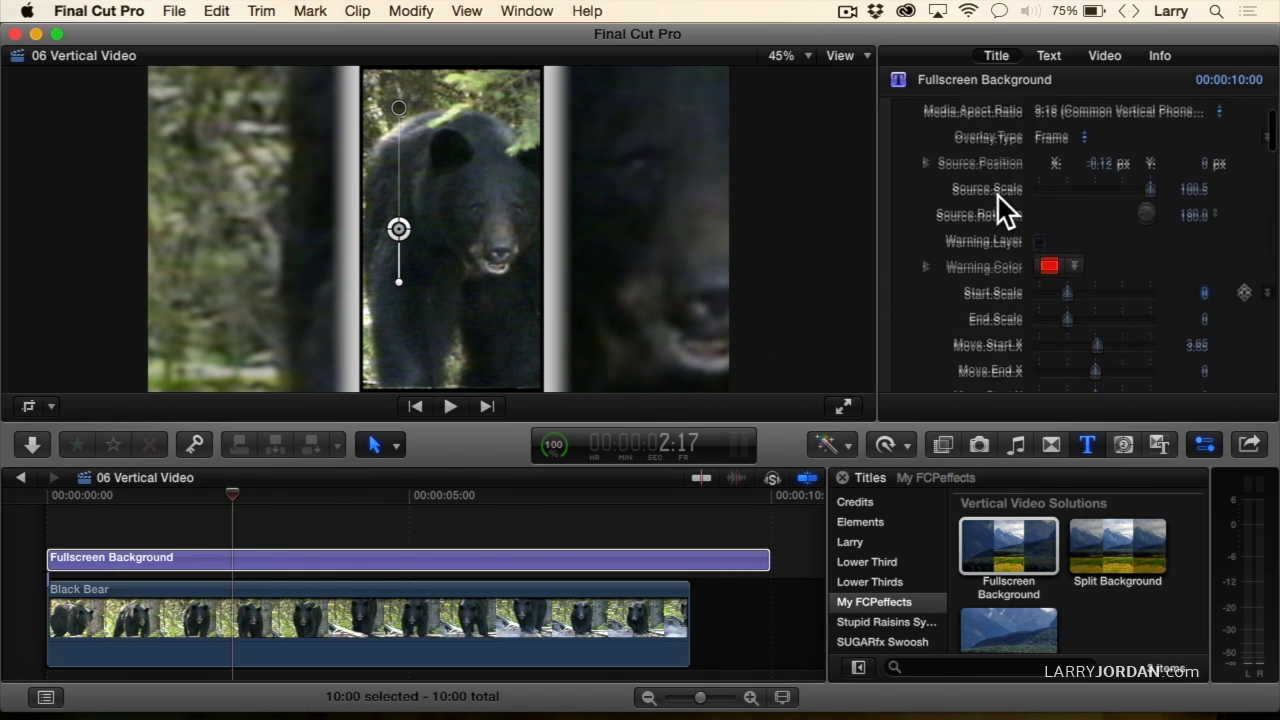
pyautogui.scroll(-8, 998, 196)
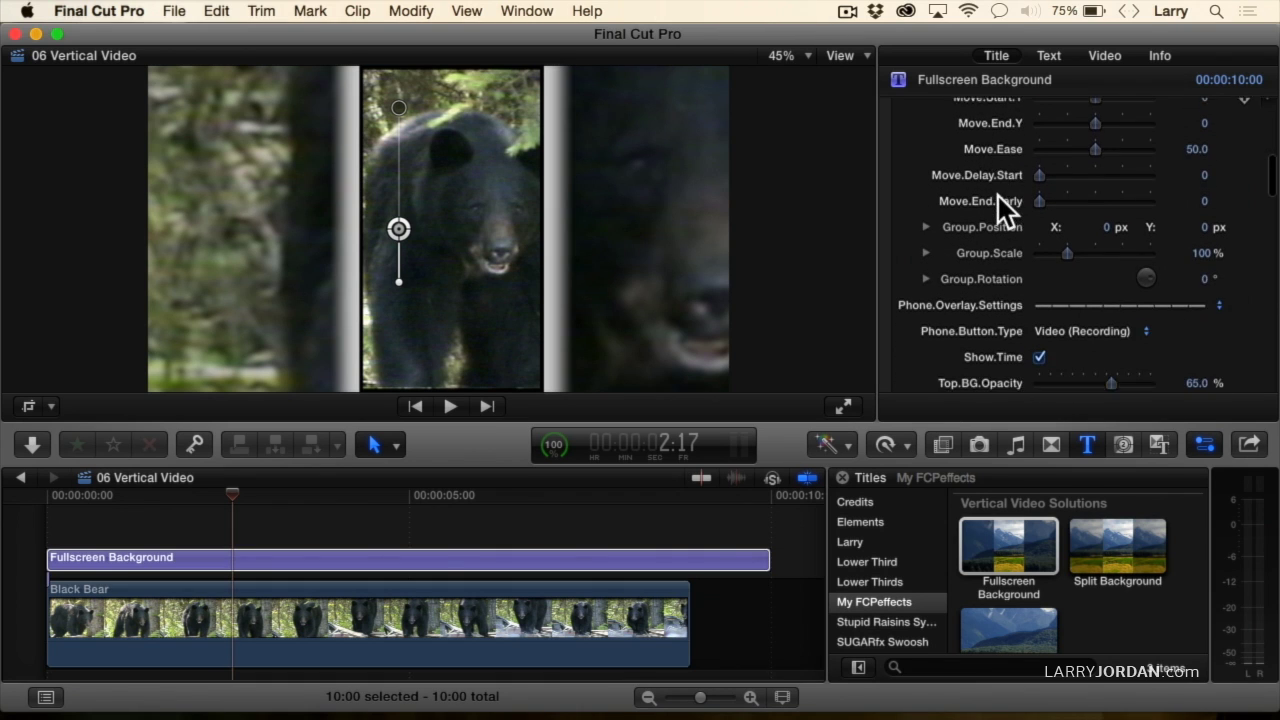
pyautogui.scroll(-7, 998, 196)
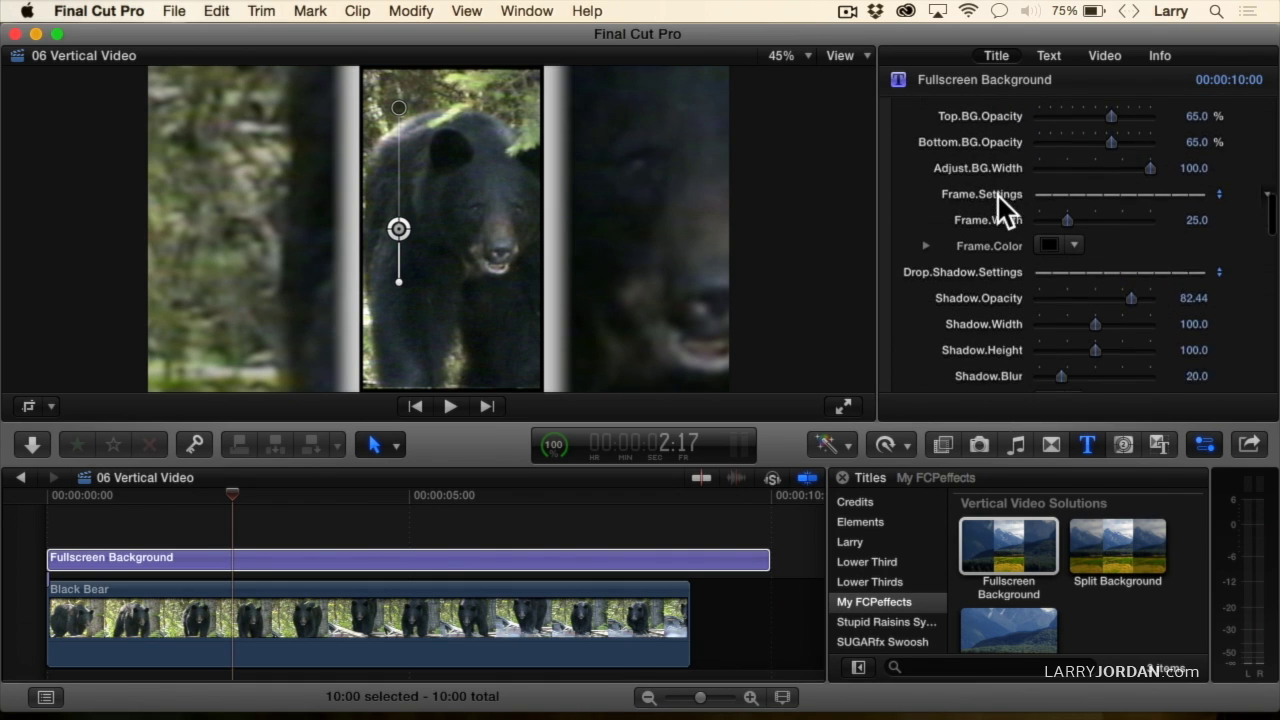
pyautogui.scroll(-8, 998, 196)
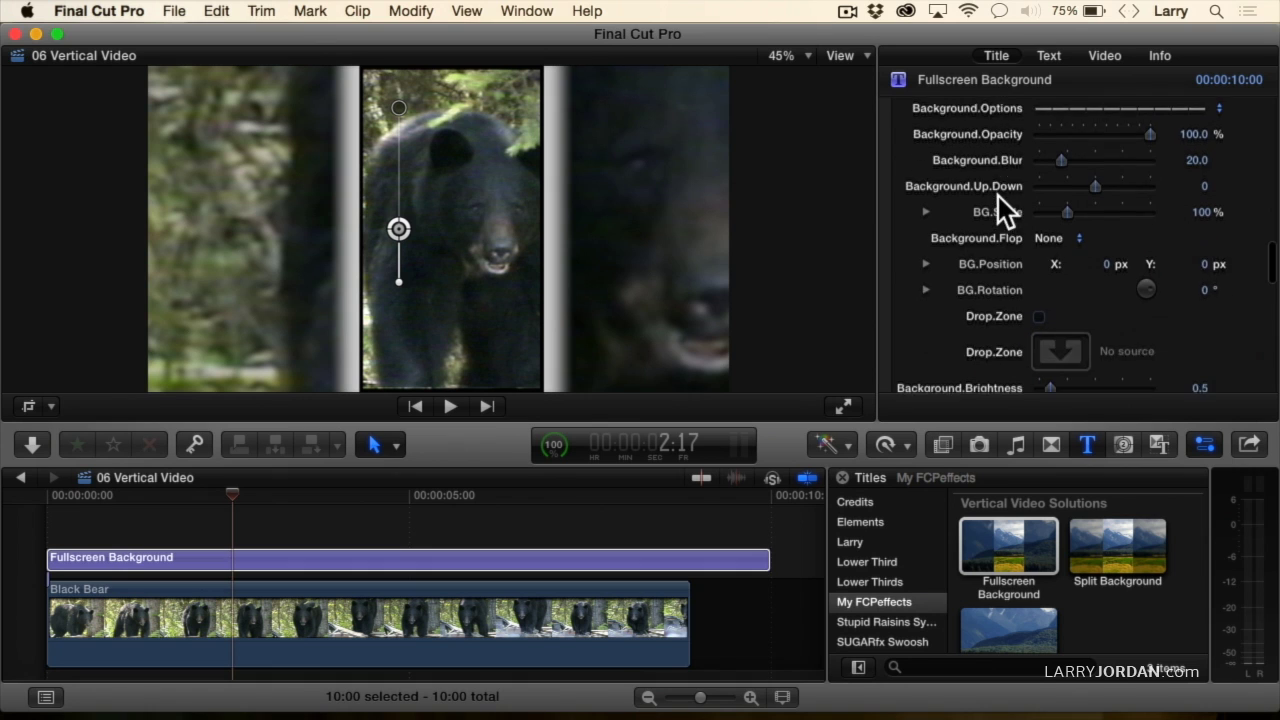